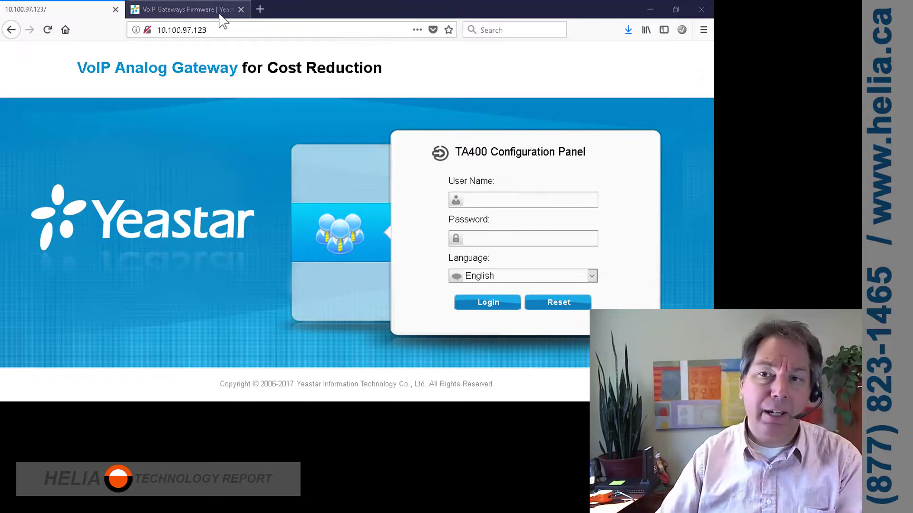
Log in to the TA400 gateway as admin with its password, declining Firefox's save-login prompt.
left_click(215, 29)
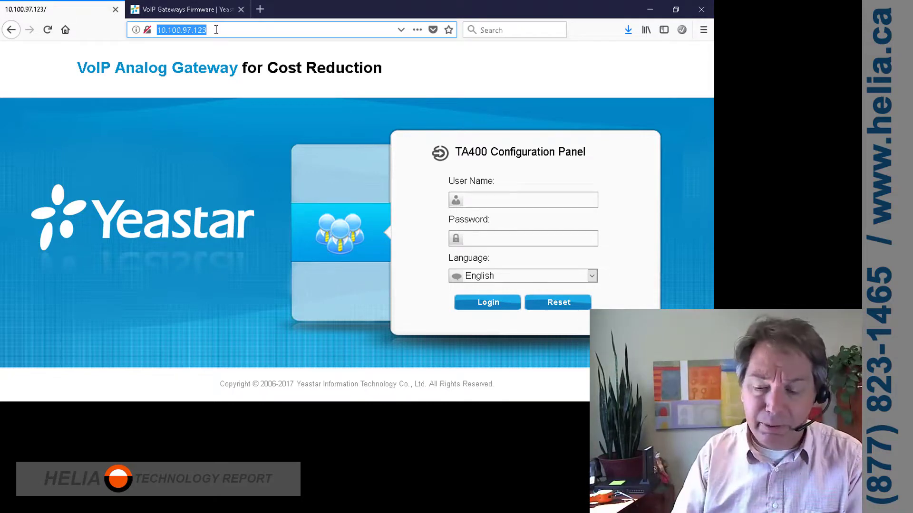
left_click(514, 205)
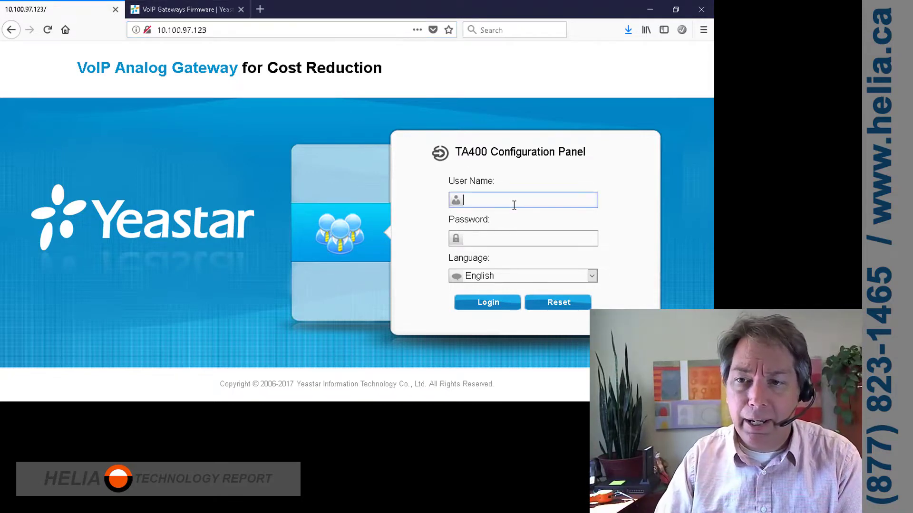
type("admin")
key("Tab")
key("Return")
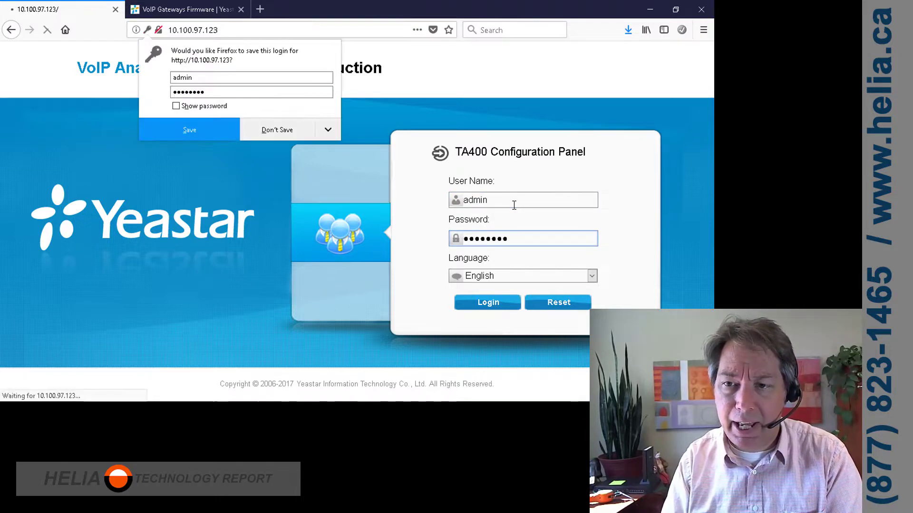
left_click(276, 129)
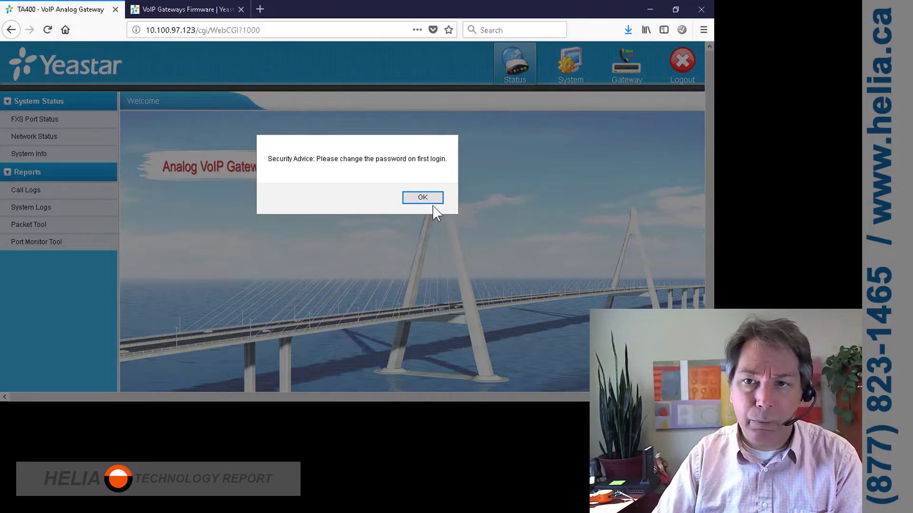
Dismiss the security advice, open System > Firmware Update, and switch to Yeastar's firmware downloads page.
left_click(422, 197)
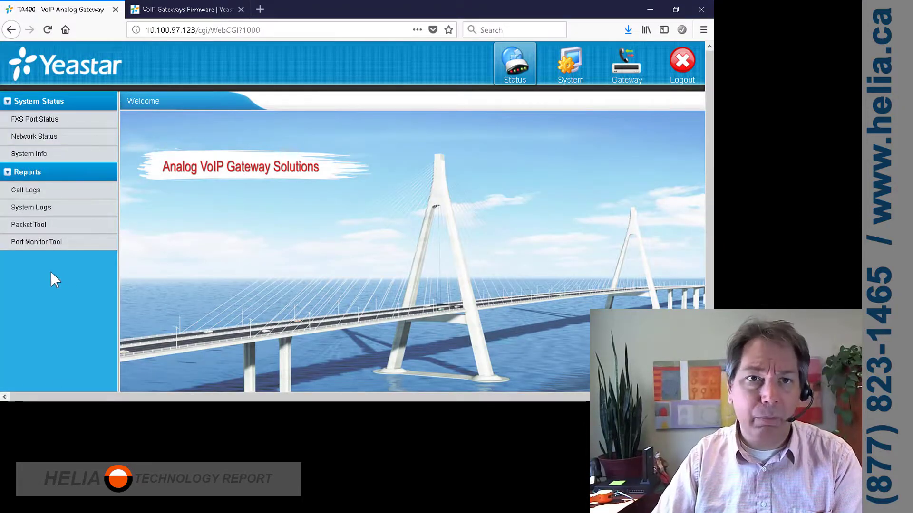
left_click(570, 63)
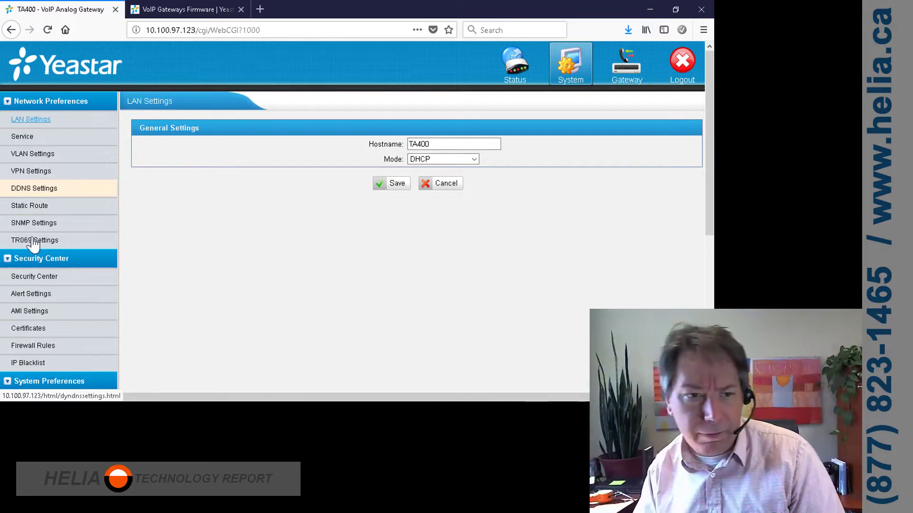
scroll(34, 255, "down", 5)
left_click(40, 280)
left_click(389, 178)
left_click(183, 9)
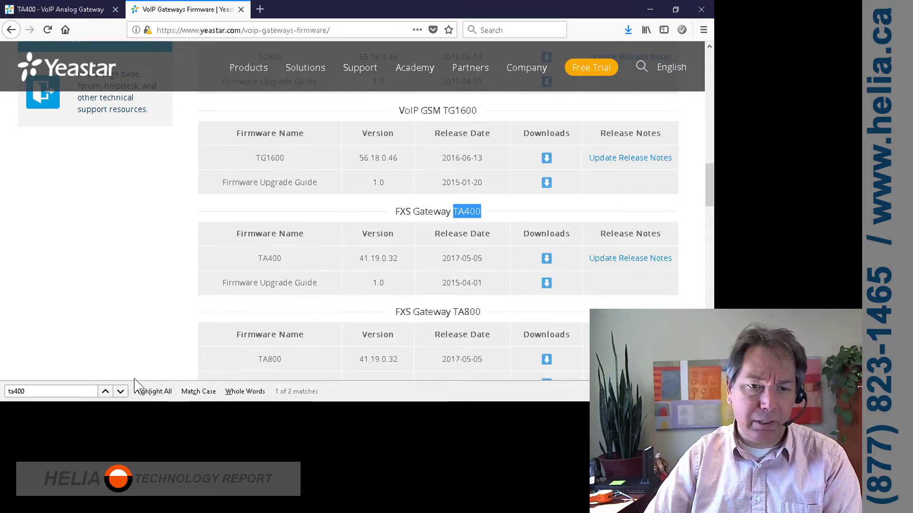
Open the link menu on the TA400 firmware 41.19.0.32 download icon.
right_click(545, 260)
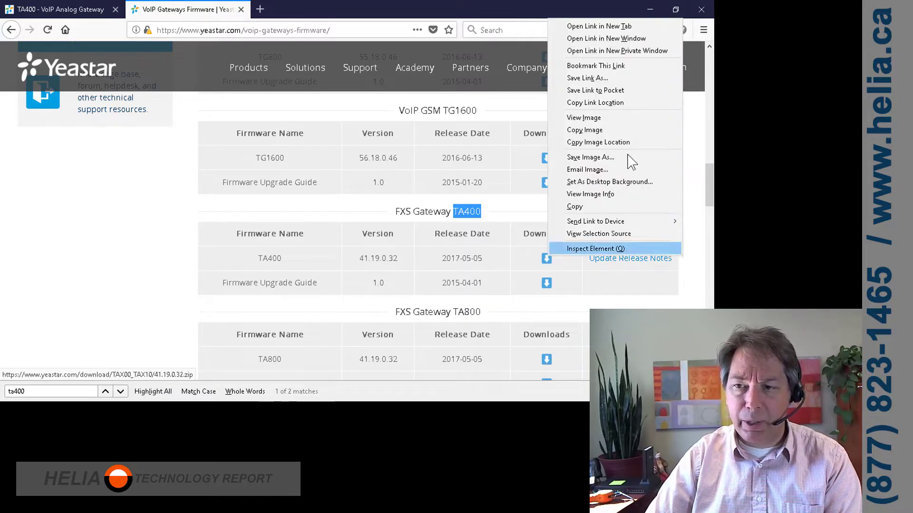
Paste the copied TA400 41.19.0.32 firmware link as the HTTP URL and start the update.
left_click(617, 104)
left_click(61, 8)
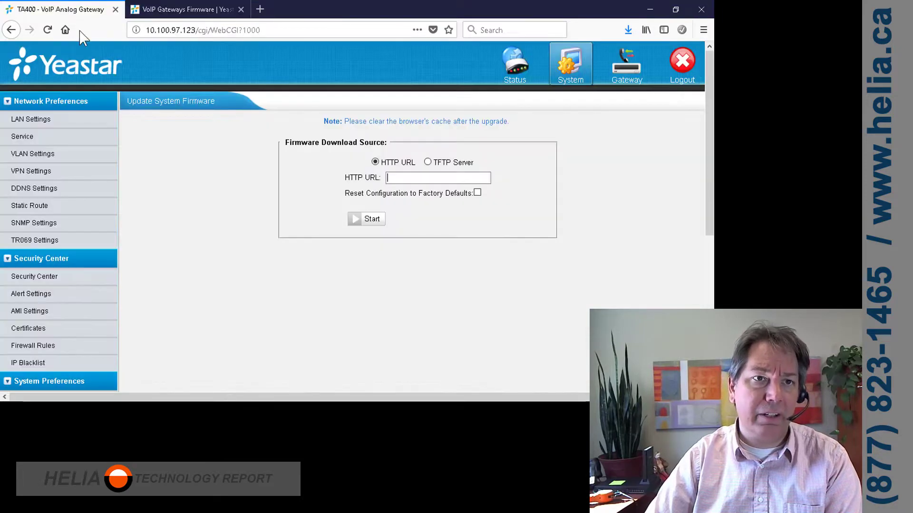
left_click(425, 179)
right_click(424, 178)
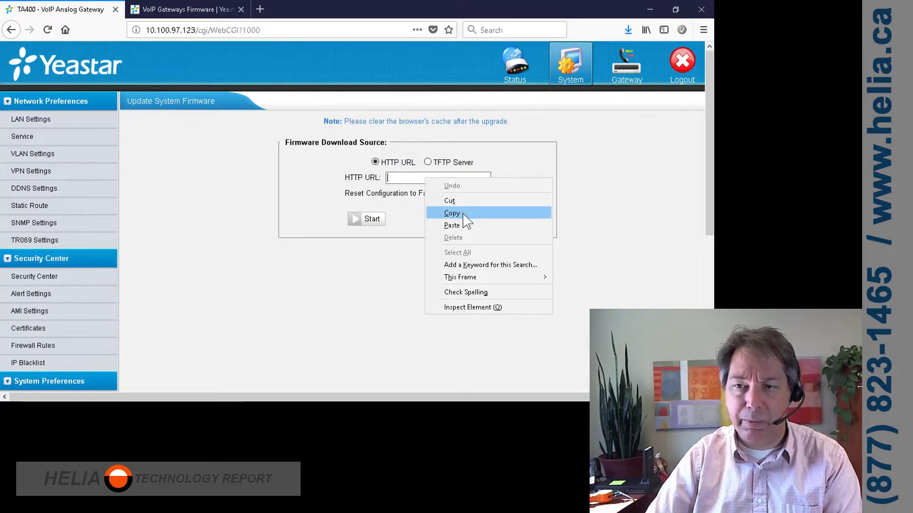
left_click(457, 225)
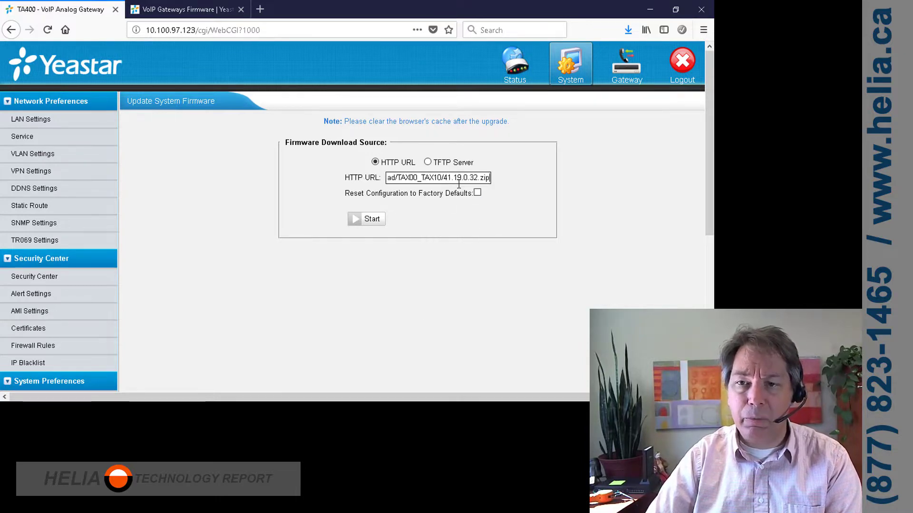
left_click(370, 223)
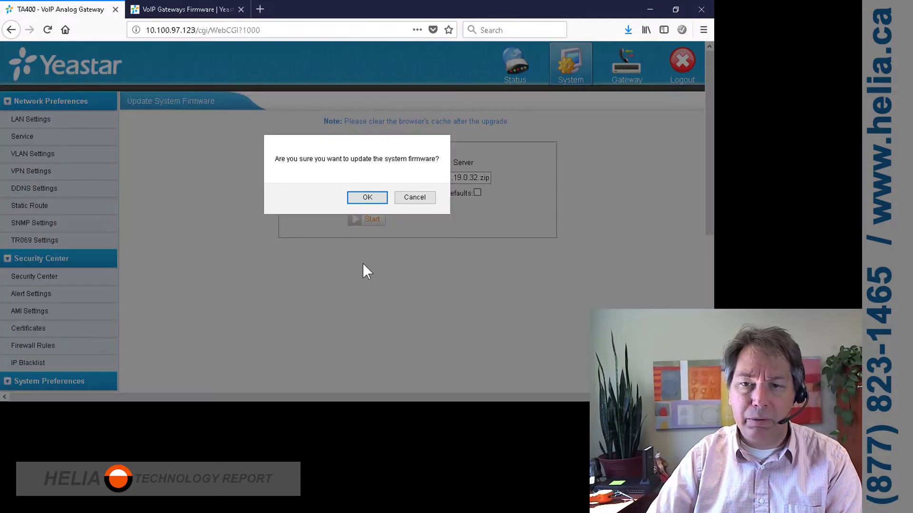
left_click(362, 197)
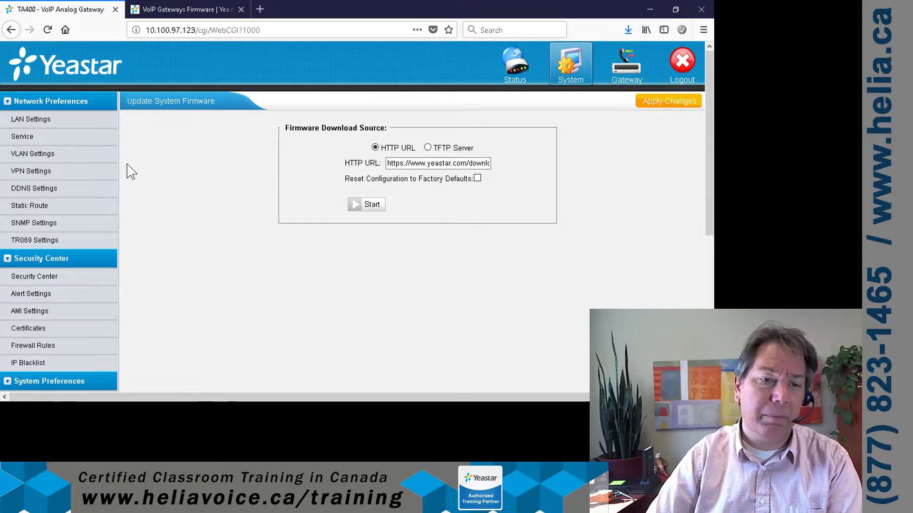
Check FXS port status, then System Info showing firmware 41.19.0.32 on hardware V2.30.
left_click(523, 74)
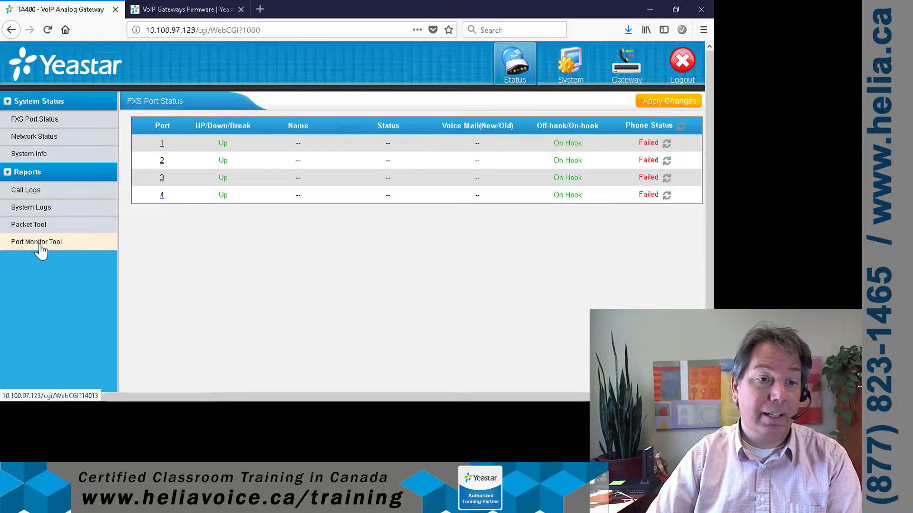
left_click(35, 154)
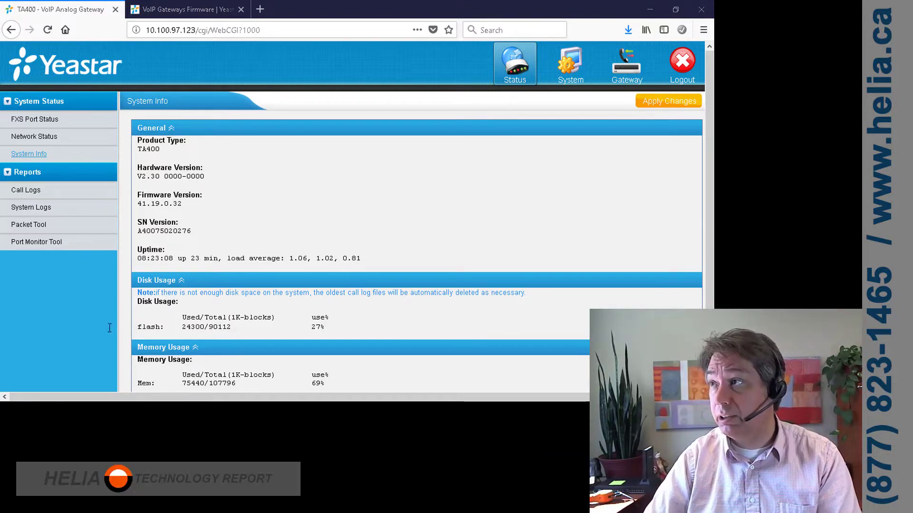
In Password Settings, enter the old password and the new password twice, then save.
left_click(571, 65)
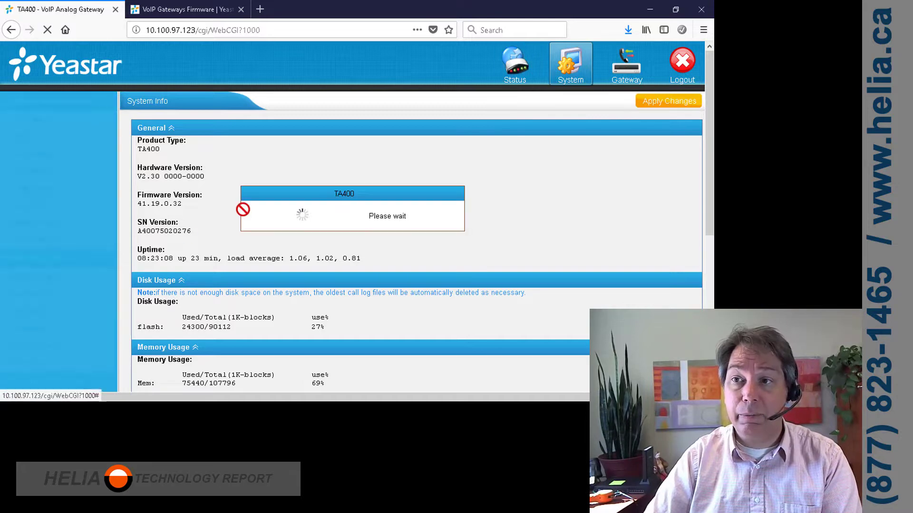
scroll(49, 173, "down", 5)
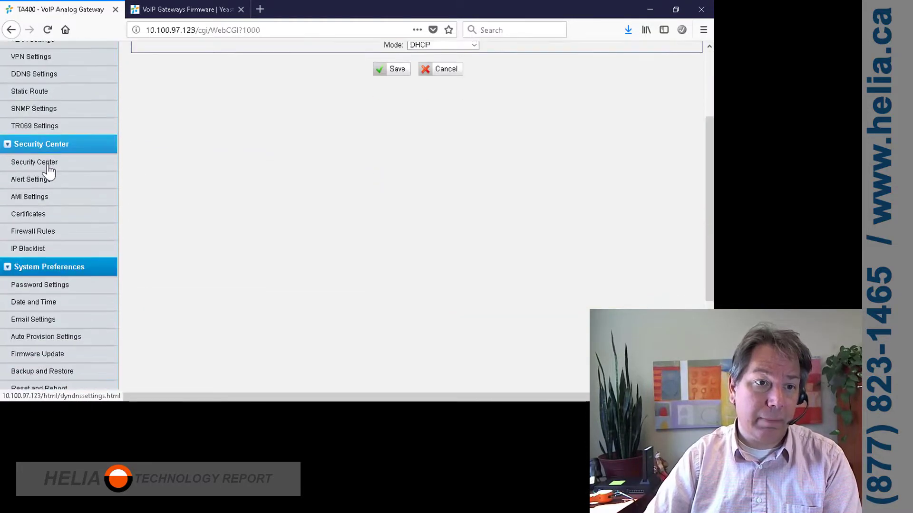
scroll(50, 171, "down", 1)
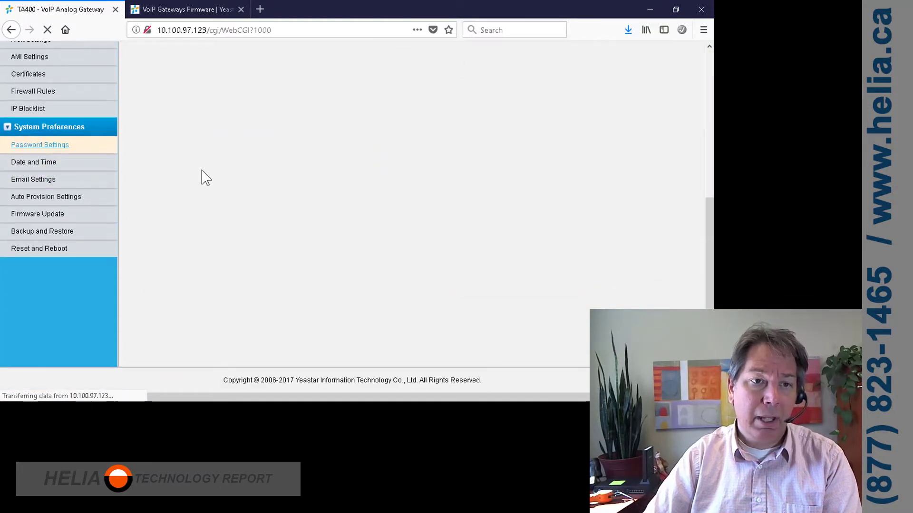
left_click(45, 149)
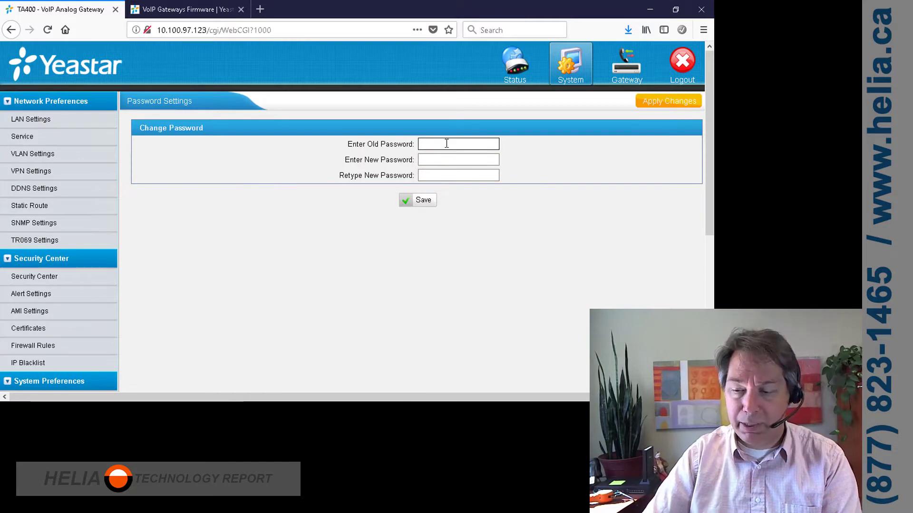
type("pa")
key("Tab")
type("password123")
key("Tab")
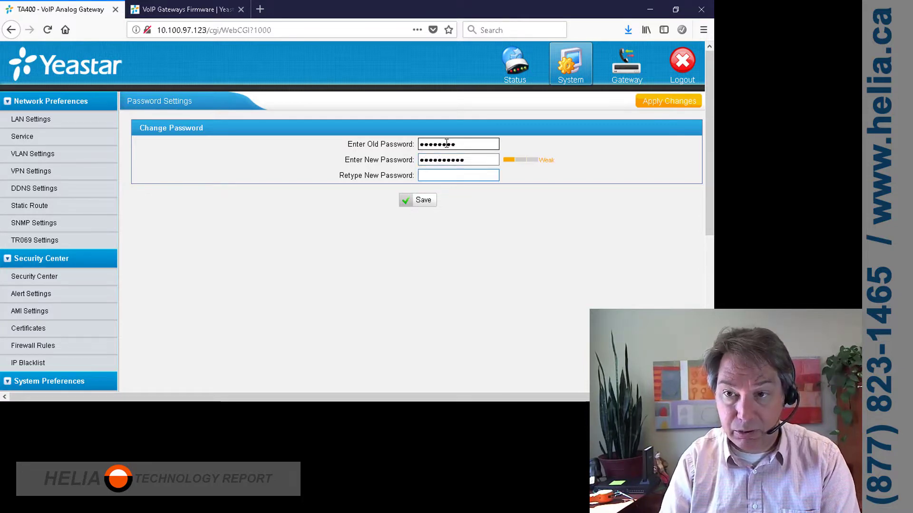
type("password12")
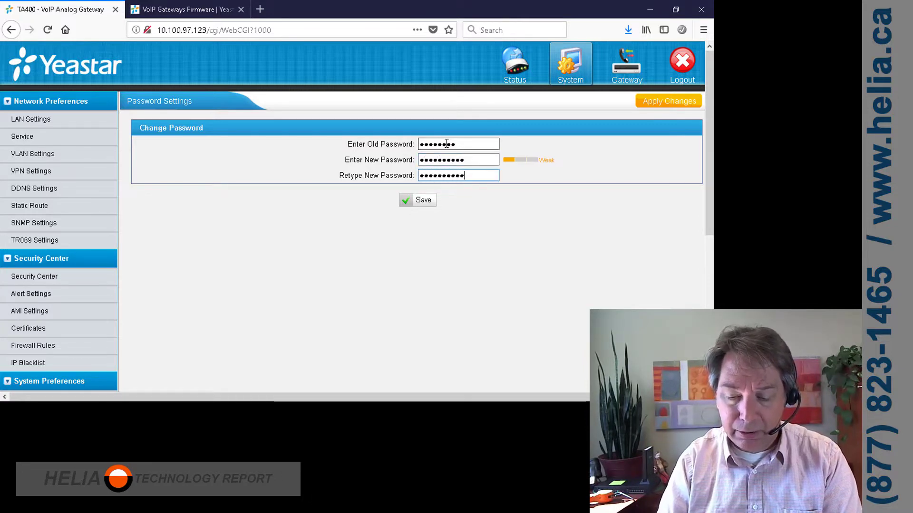
type("3")
left_click(421, 205)
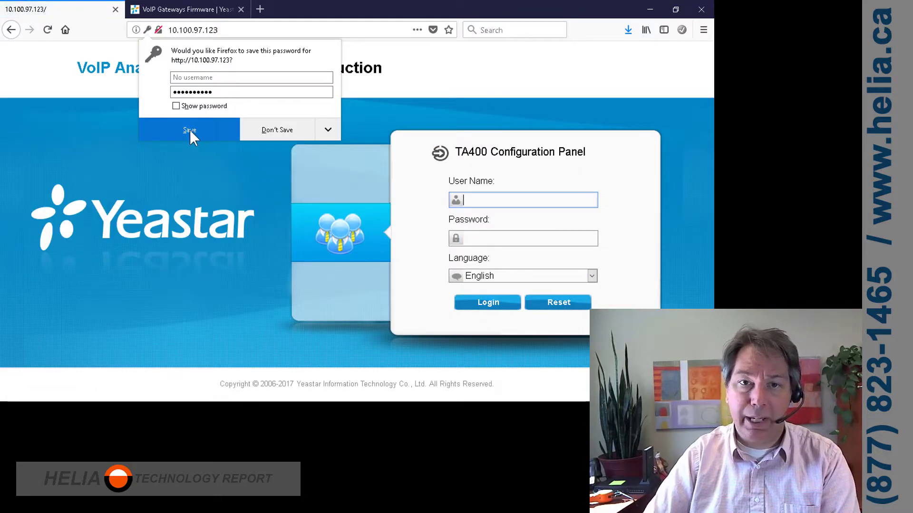
left_click(281, 130)
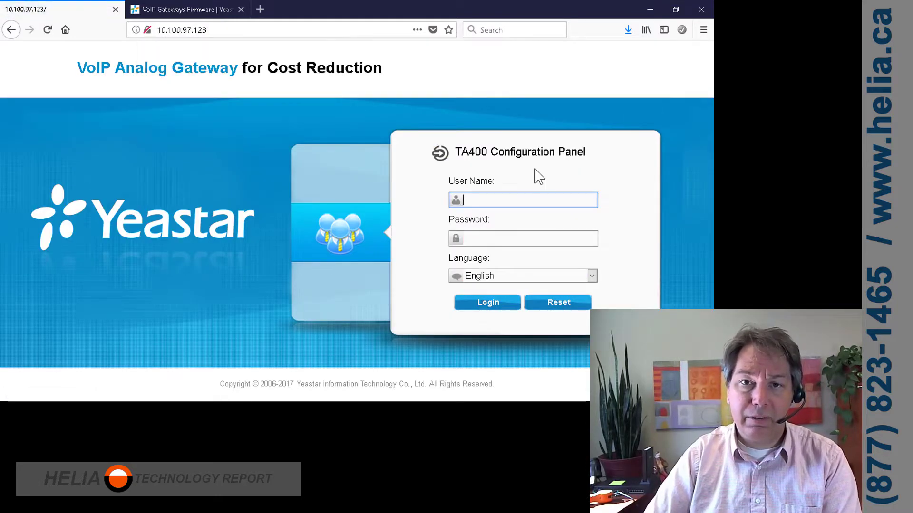
Log back in as admin with the new password.
left_click(516, 200)
type("admin")
key("Tab")
type("1234")
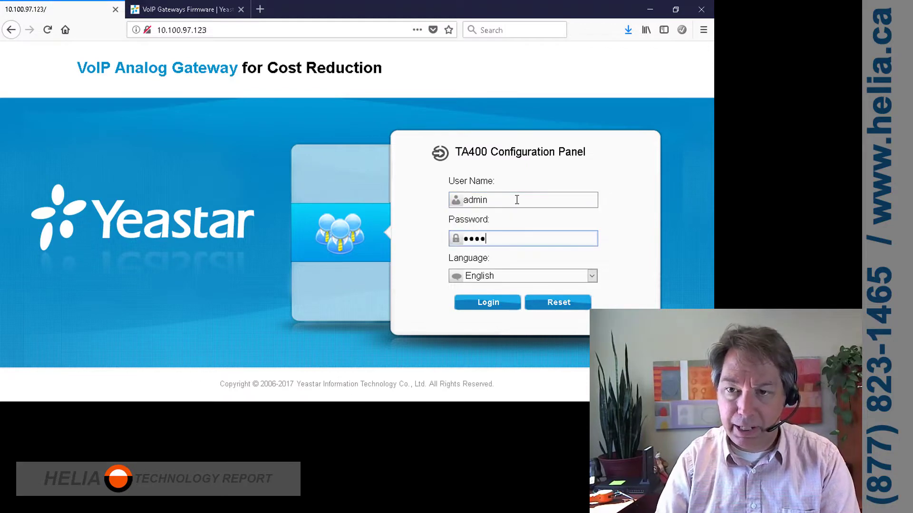
type("567890")
key("Return")
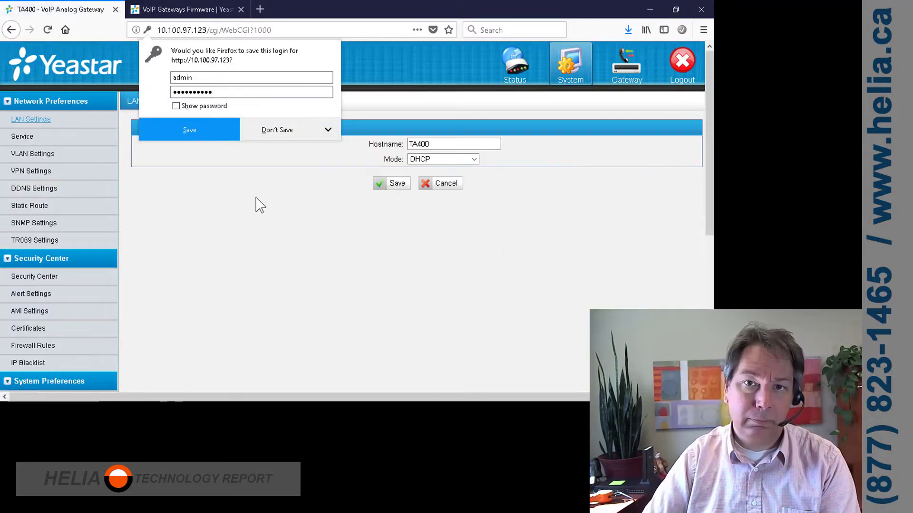
Replace the LAN hostname TA400 with YoutubeDemoTA400 and save.
left_click(358, 219)
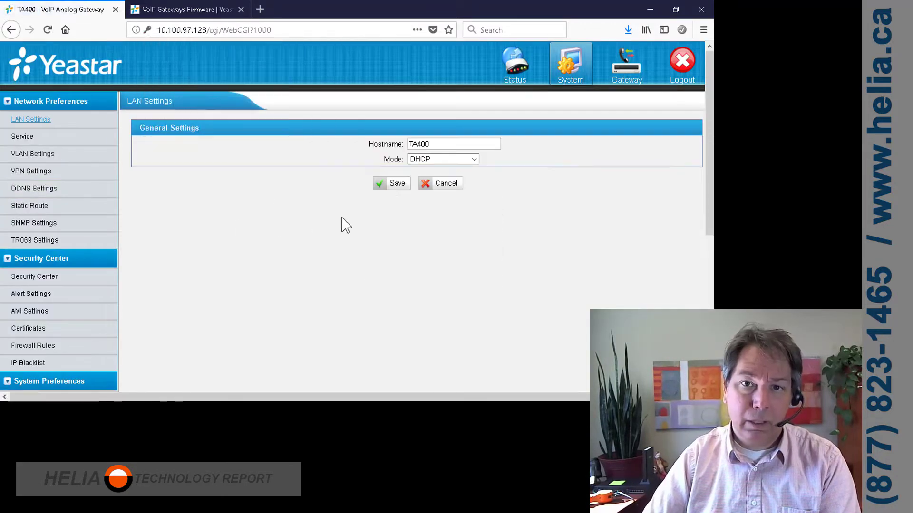
left_click(438, 145)
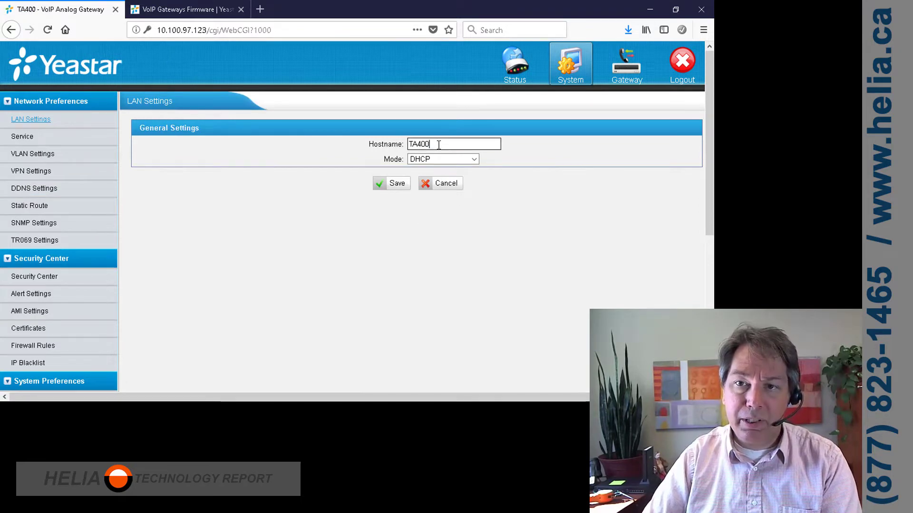
double_click(438, 145)
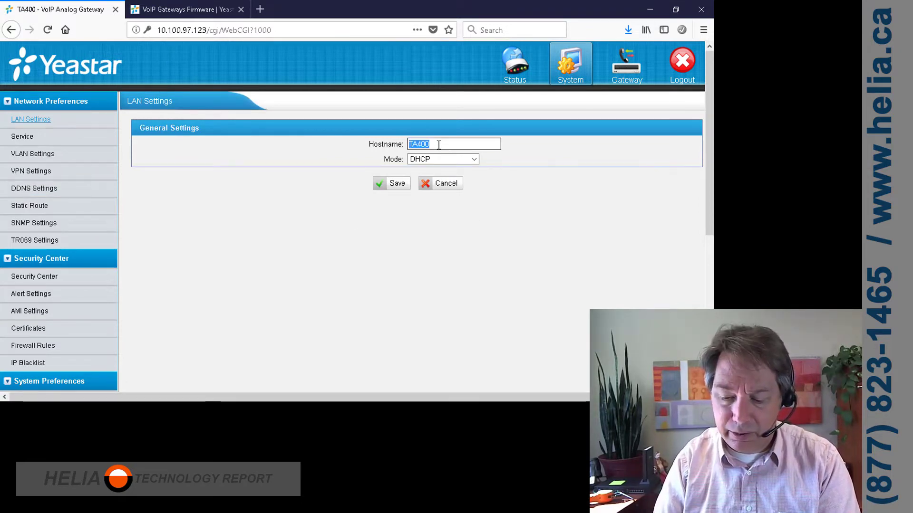
type("Yout")
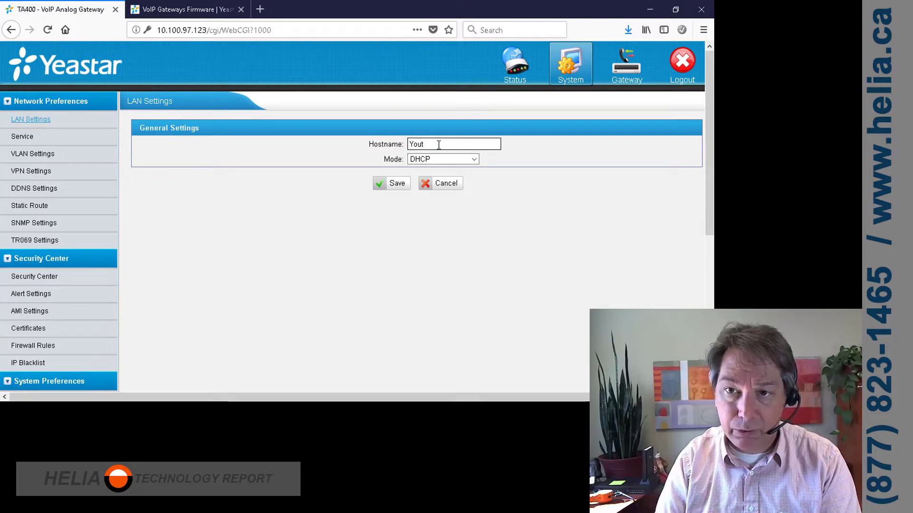
type("ubeDemoTA400")
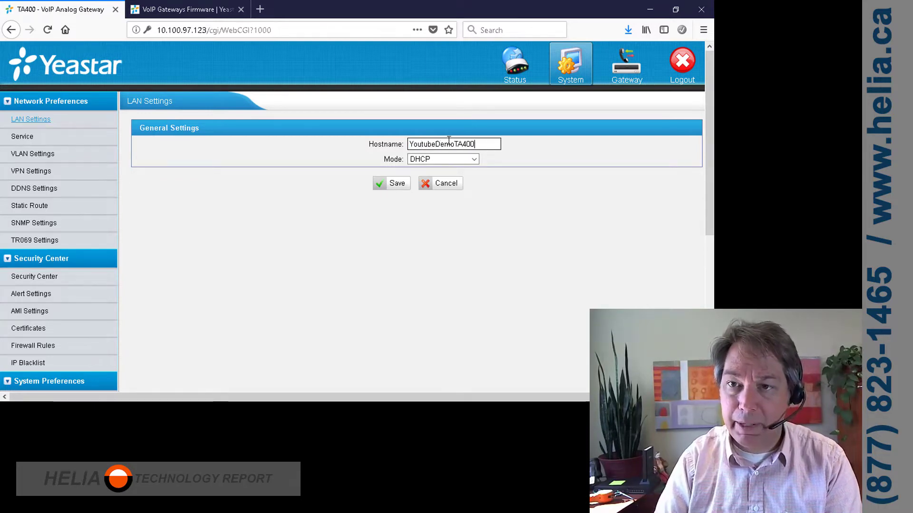
left_click(461, 245)
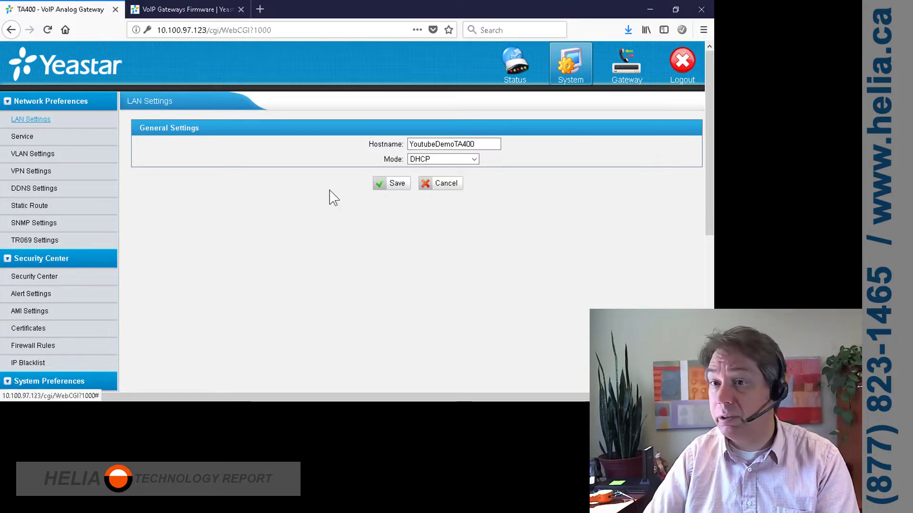
left_click(394, 186)
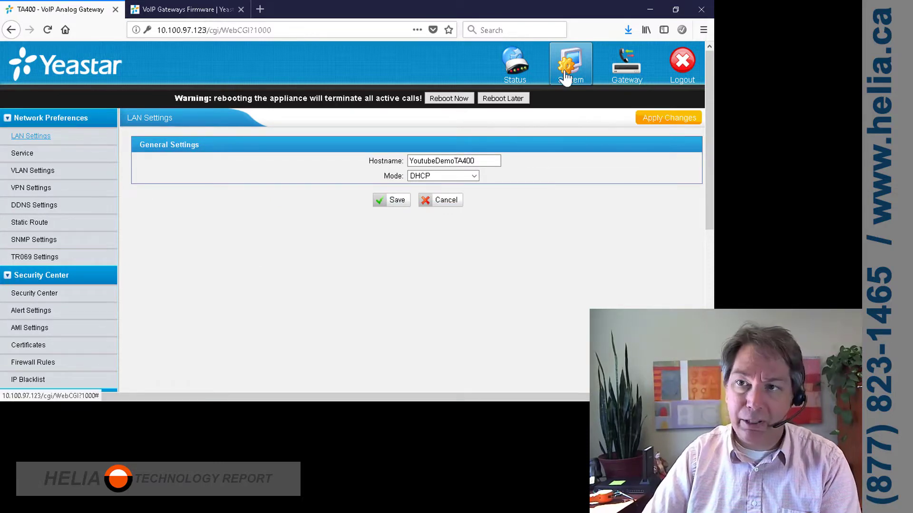
Open dial pattern template 1 and rename it NANPA.
left_click(627, 67)
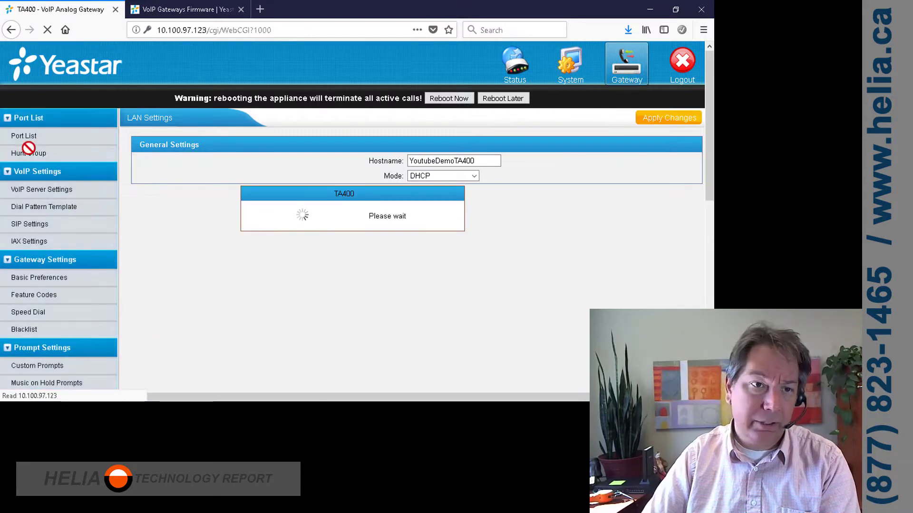
left_click(32, 209)
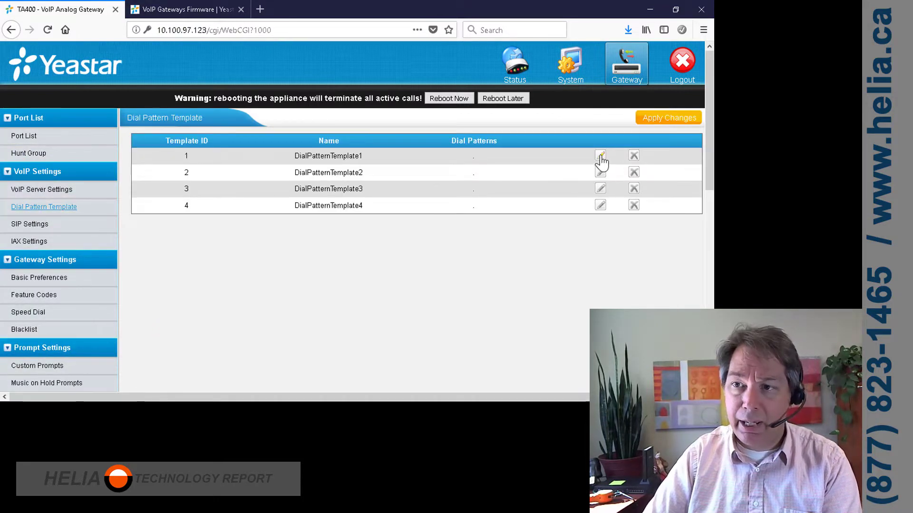
left_click(600, 156)
left_click_drag(475, 188, 349, 193)
type("NAN")
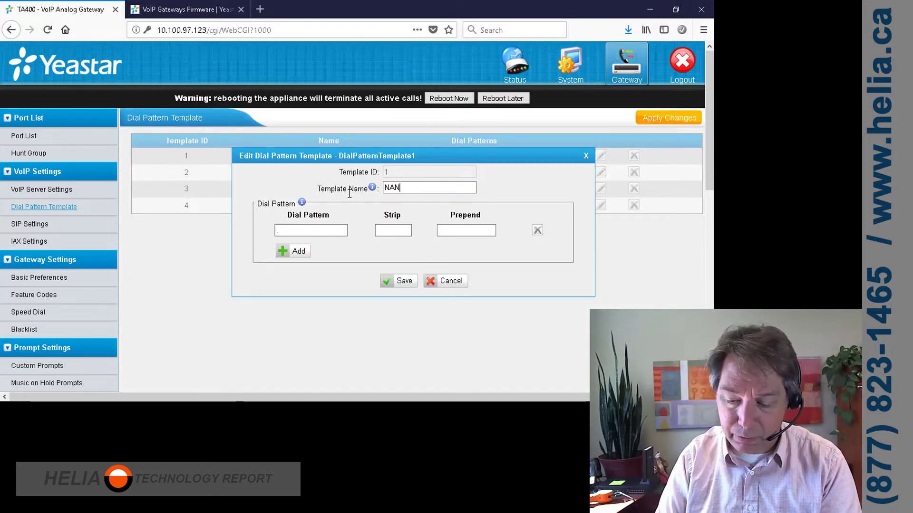
type("PA")
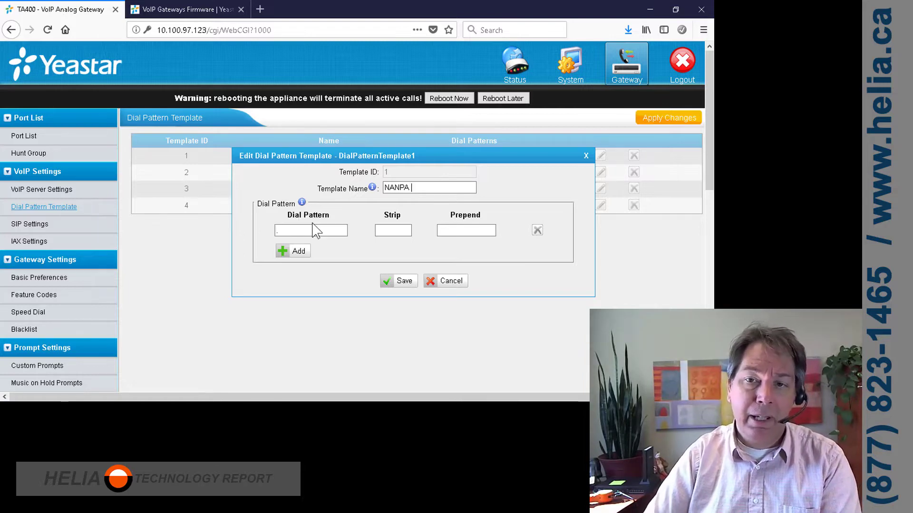
Add dial patterns 1NXXNXXXXXX and NXXNXXXXXX, the latter with prepend digit 1.
left_click(281, 231)
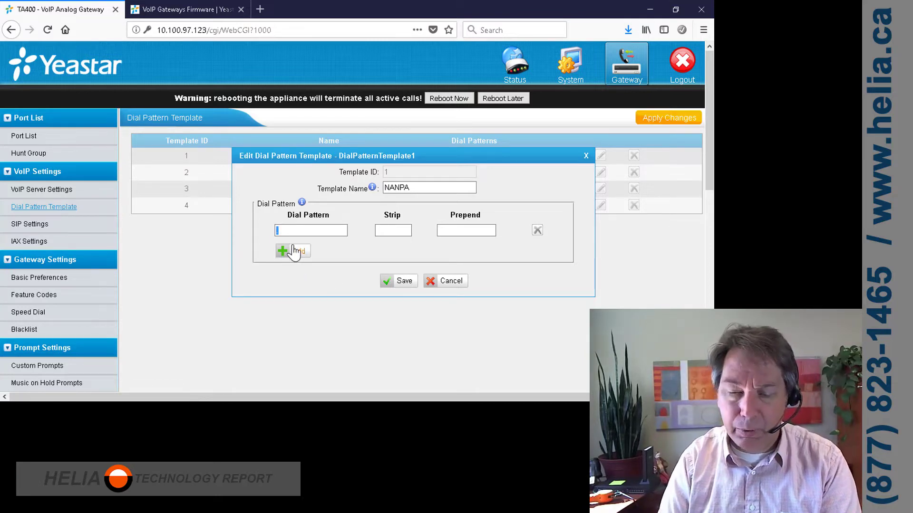
type("1NXX")
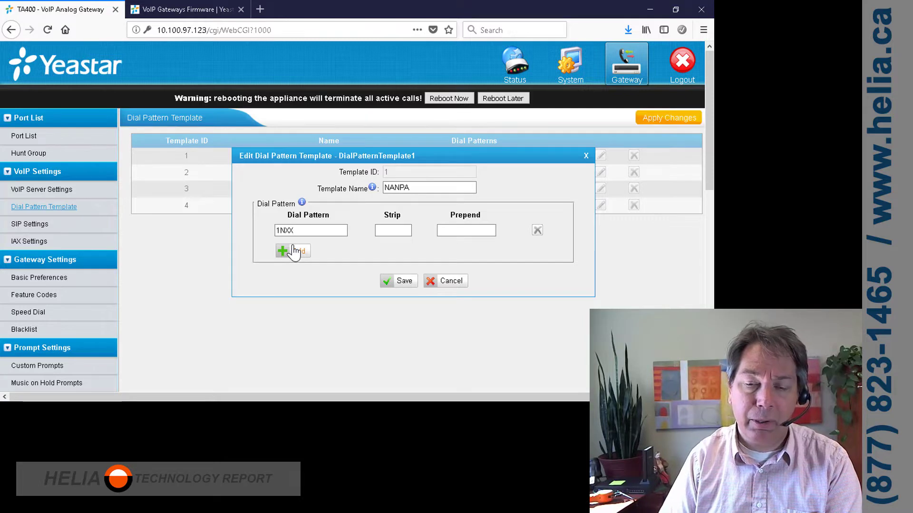
type("NXXXXX")
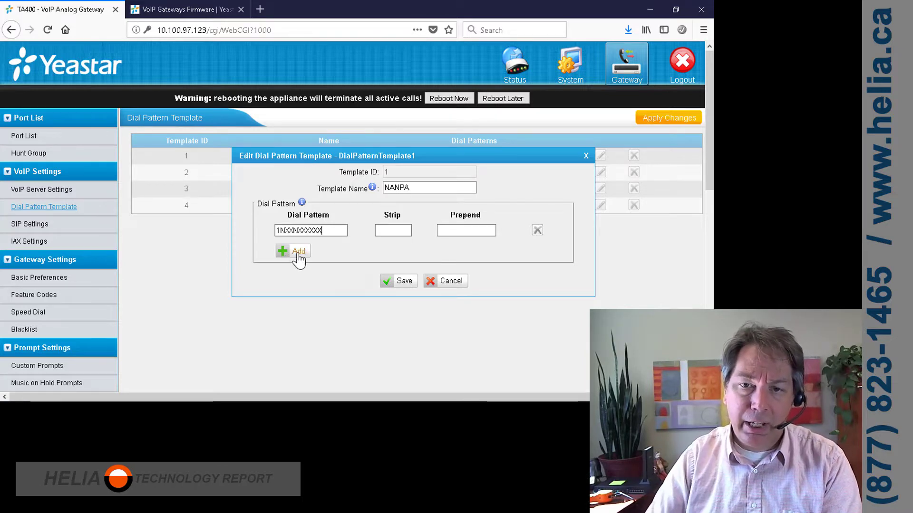
left_click(295, 251)
left_click(294, 249)
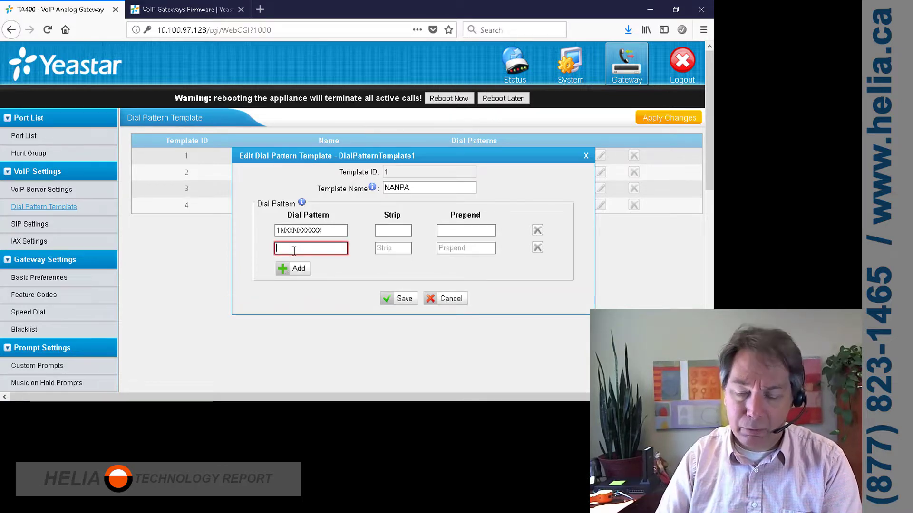
type("NXXNX")
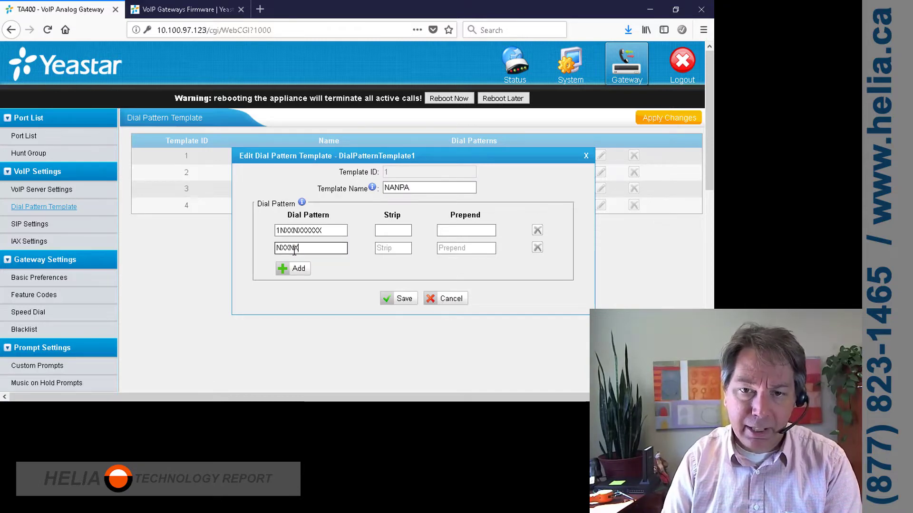
type("XXXXX")
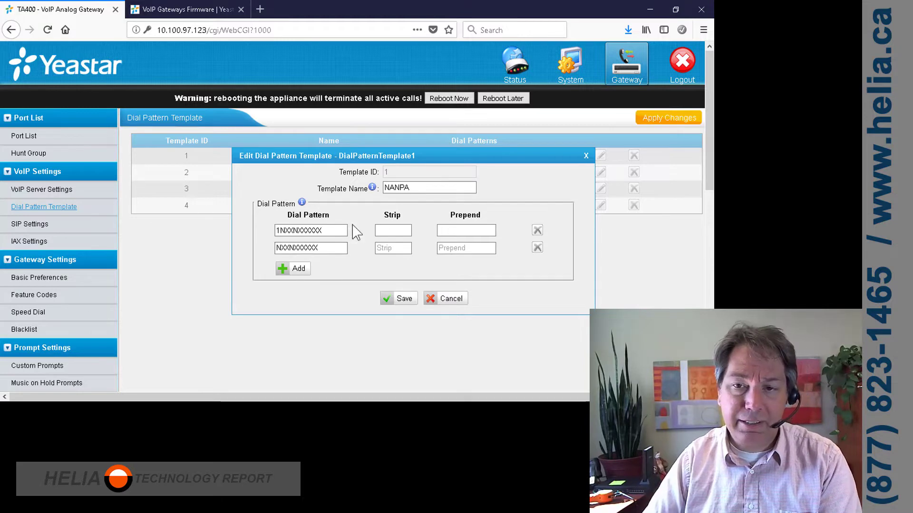
left_click(453, 247)
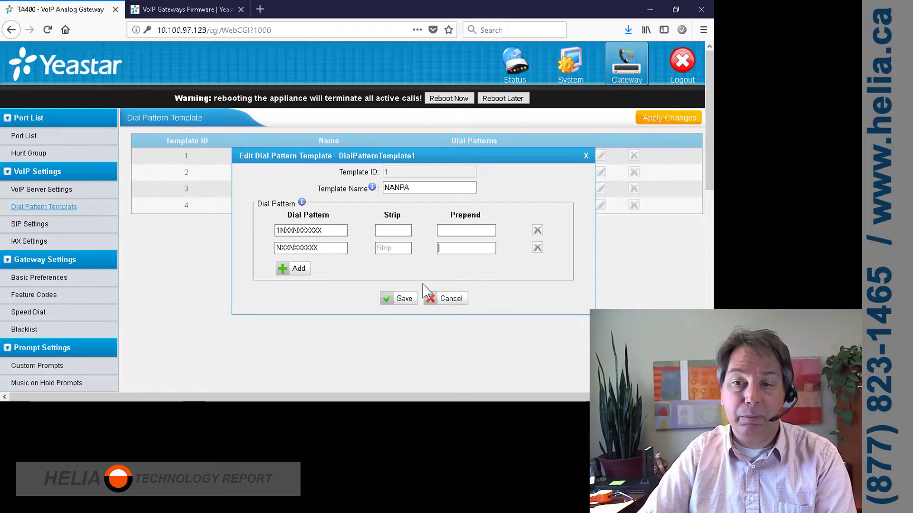
type("1")
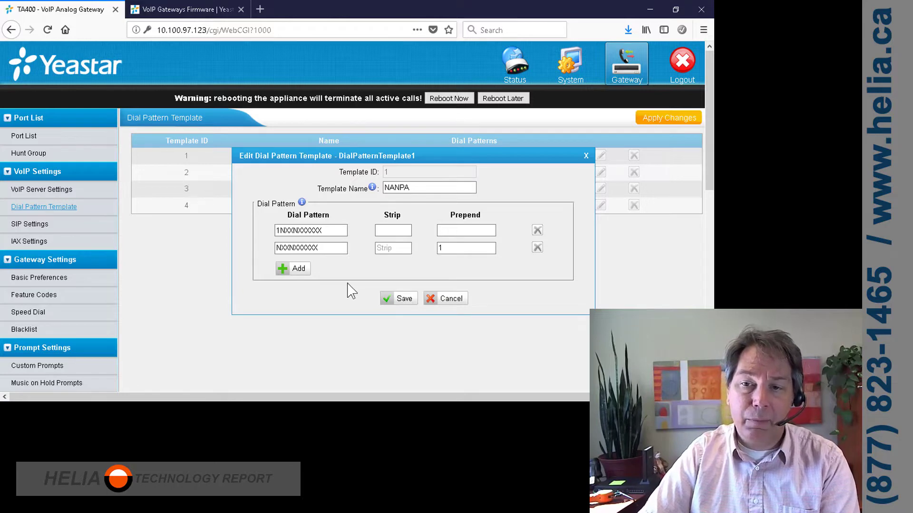
Add dial patterns N11 and '.' and save the NANPA template.
left_click(291, 269)
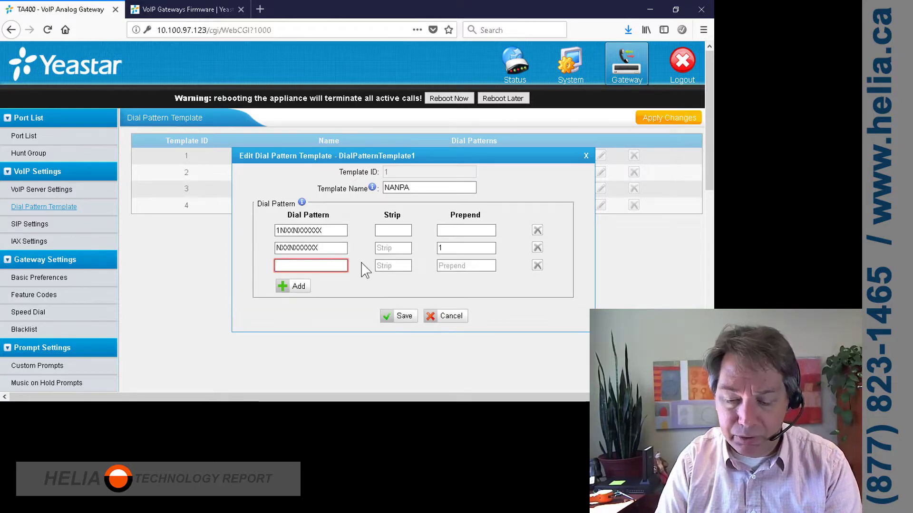
type("N")
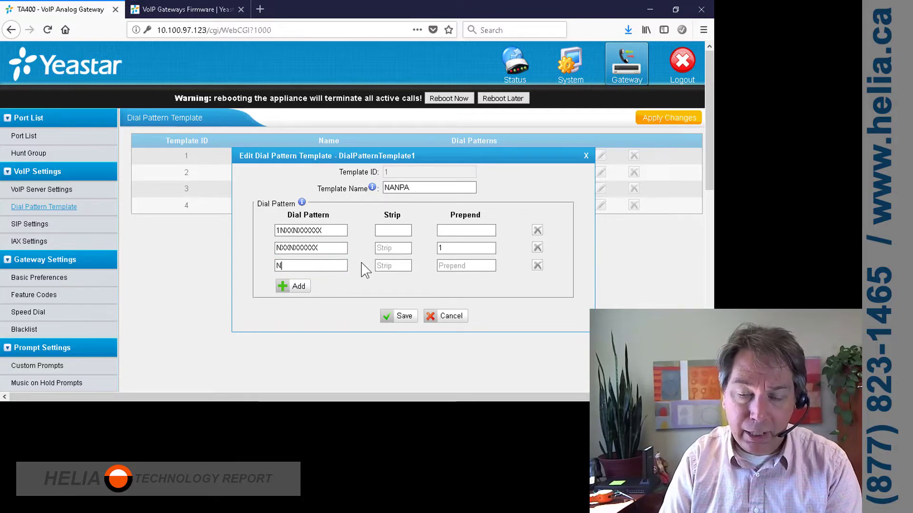
type("11")
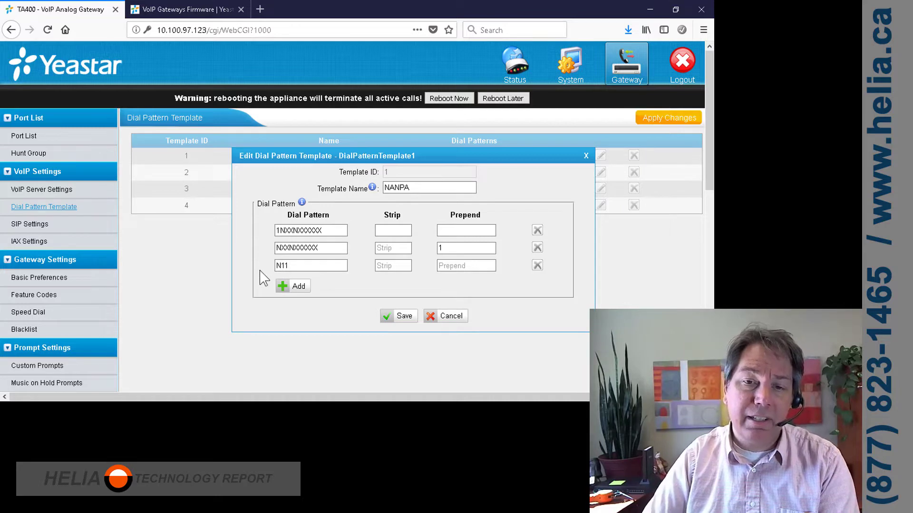
left_click(278, 267)
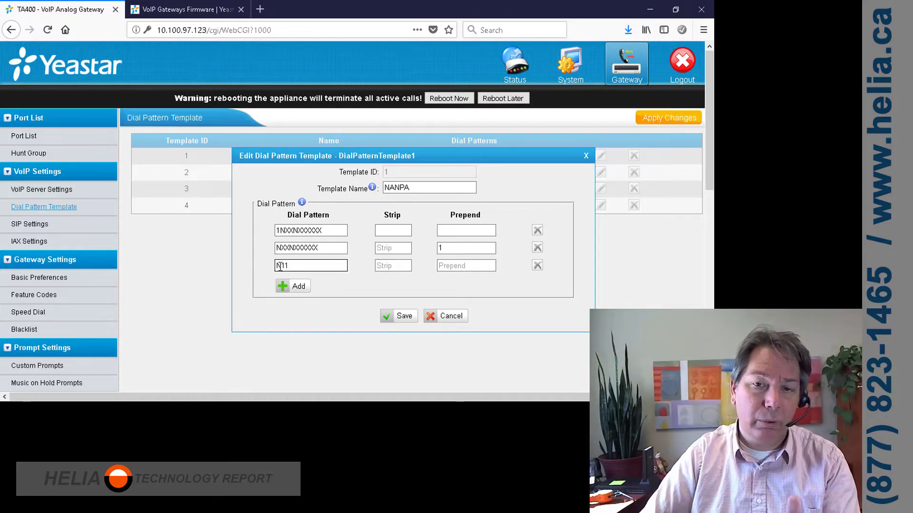
left_click(295, 246)
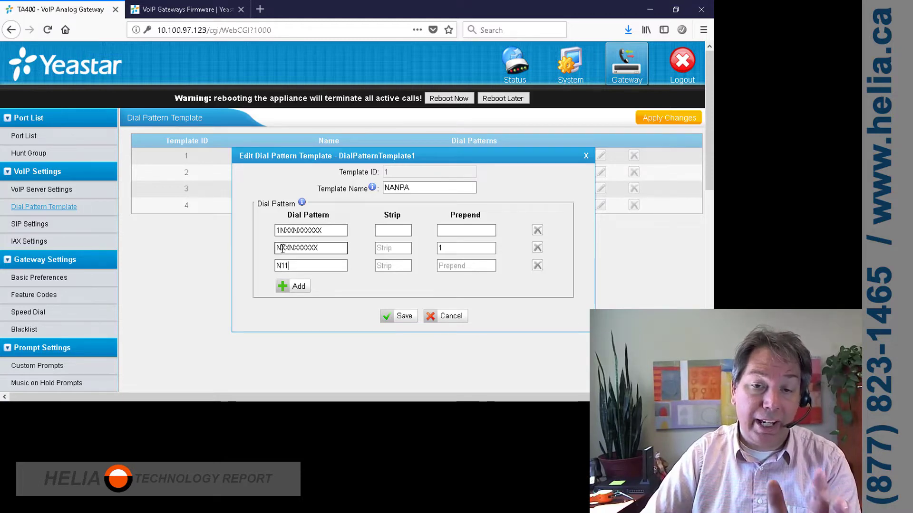
left_click(286, 266)
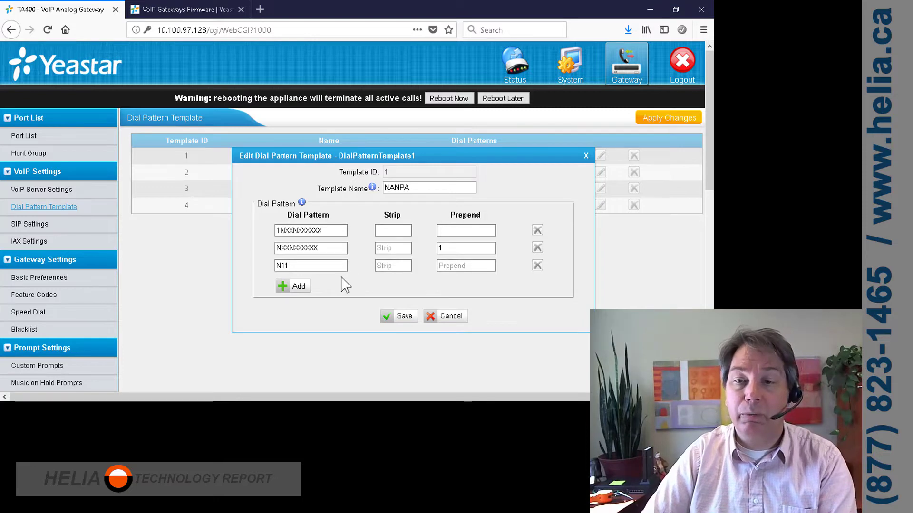
left_click(299, 286)
left_click(304, 283)
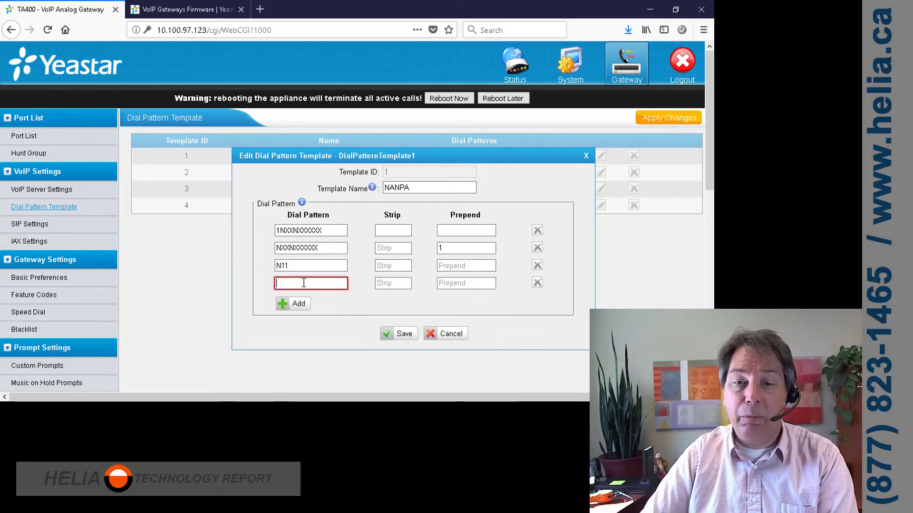
type(".")
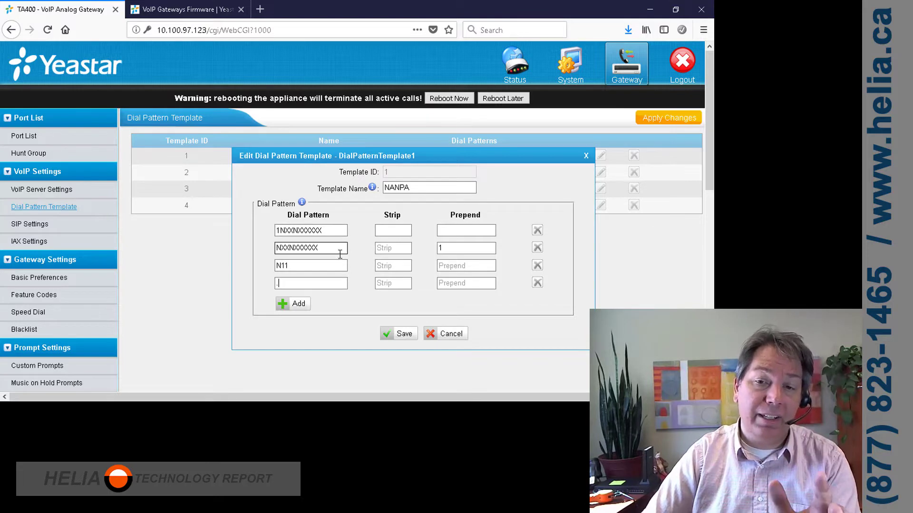
left_click(404, 335)
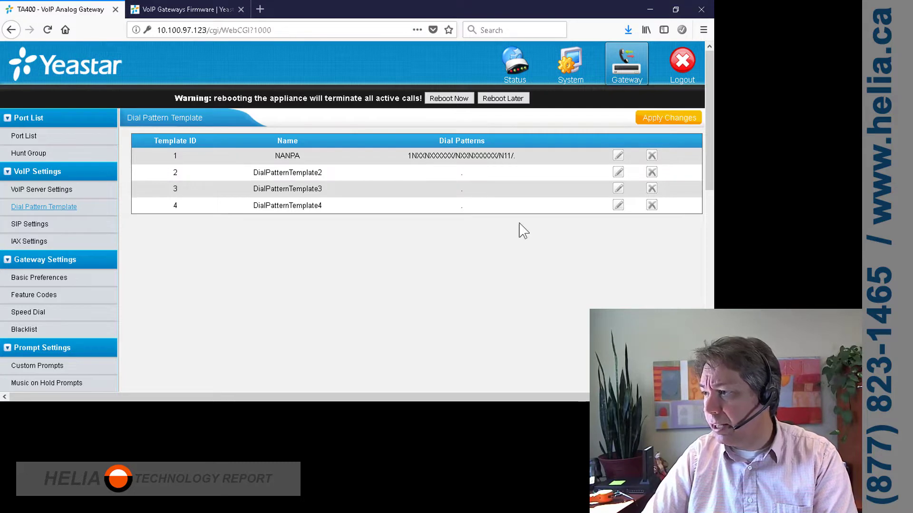
Add all four FXS ports to hunt group 1, rename it DefaultHG, and save.
left_click(30, 153)
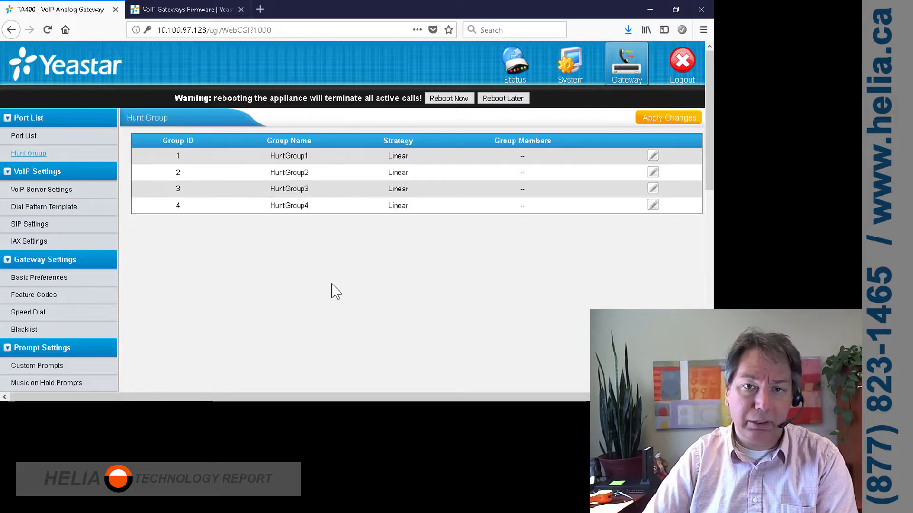
left_click(652, 155)
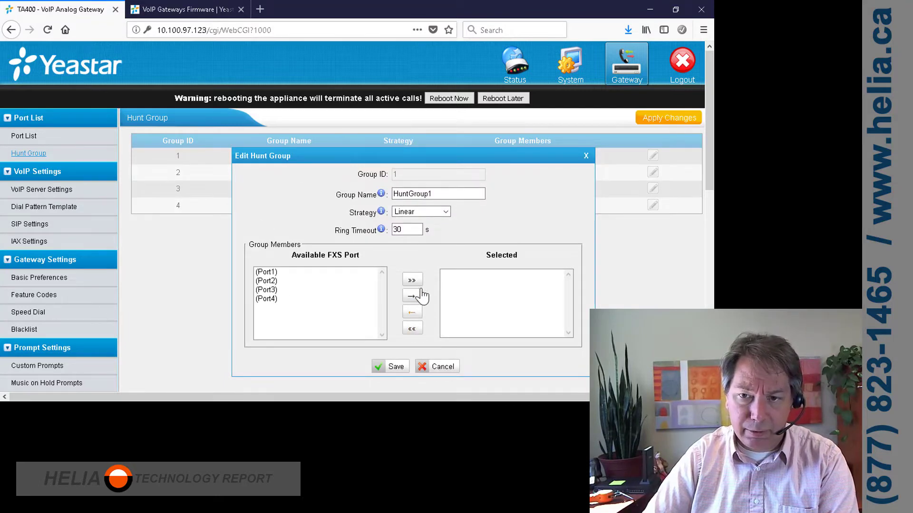
left_click(412, 280)
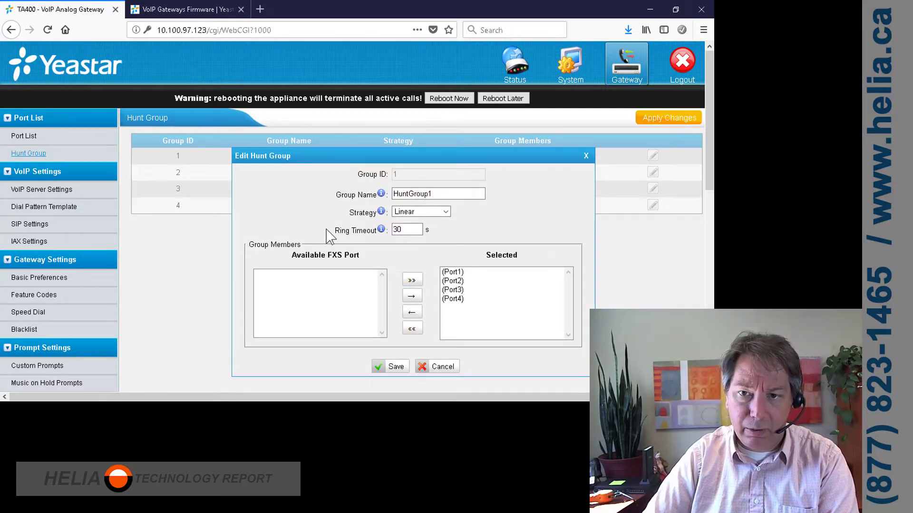
left_click_drag(469, 193, 366, 198)
type("Defaut")
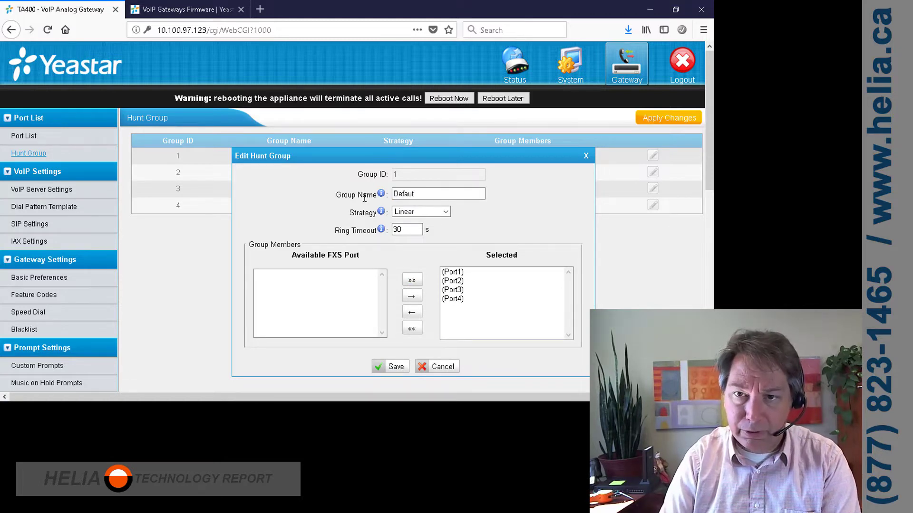
key("BackSpace")
type("ltHG")
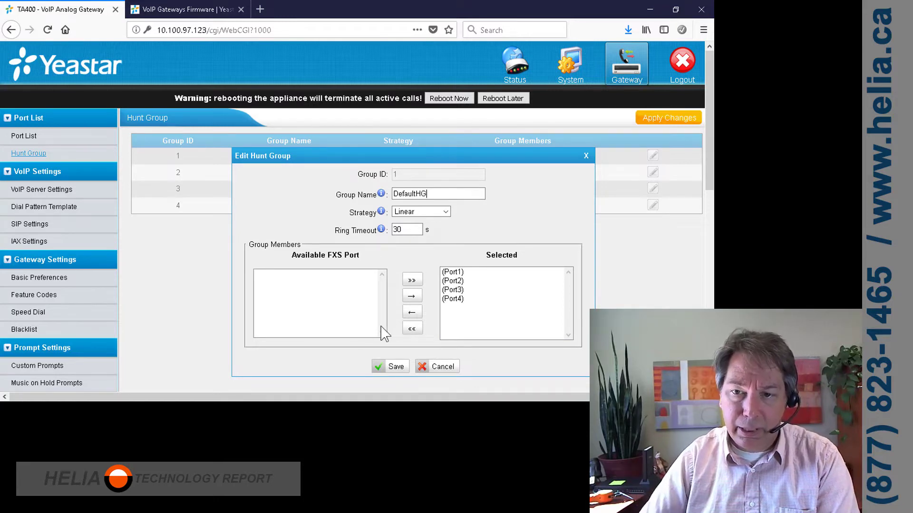
left_click(395, 367)
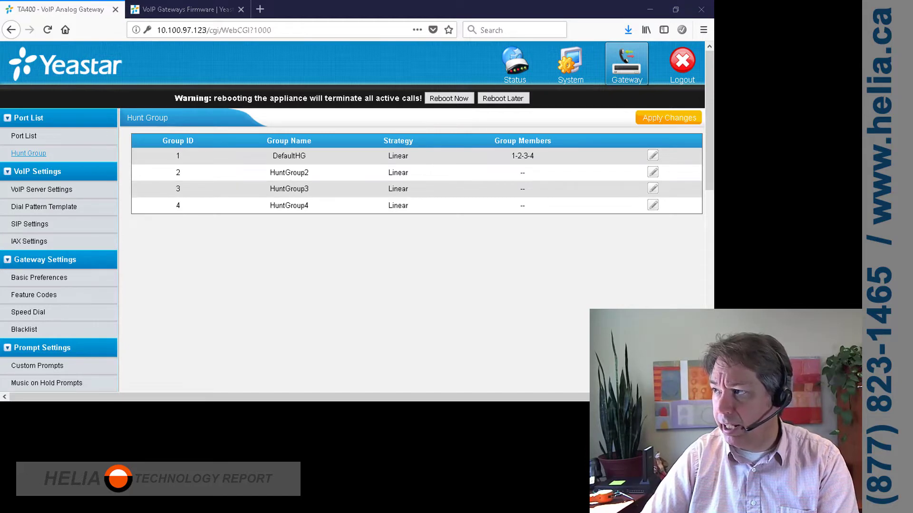
Rename VoIP server 1 to HELIATEL plus the pasted DID number and open the Register Mode choices.
left_click(28, 190)
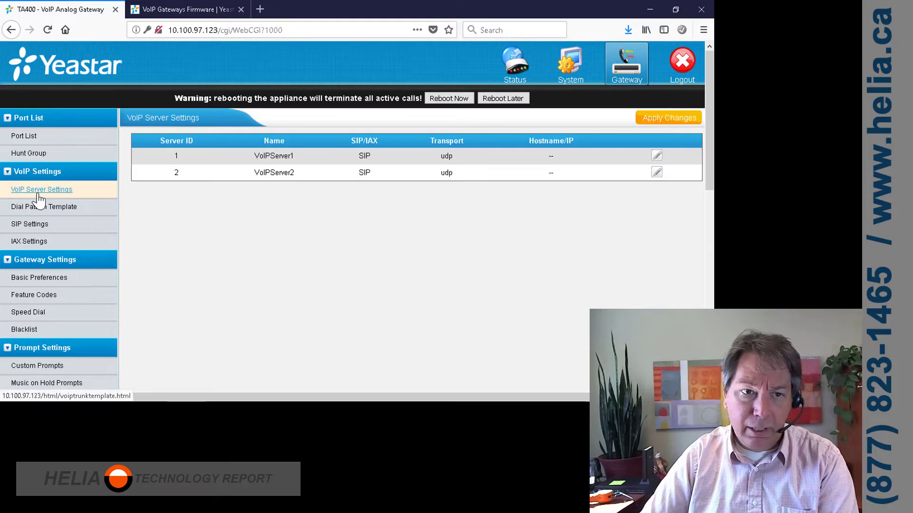
left_click(656, 156)
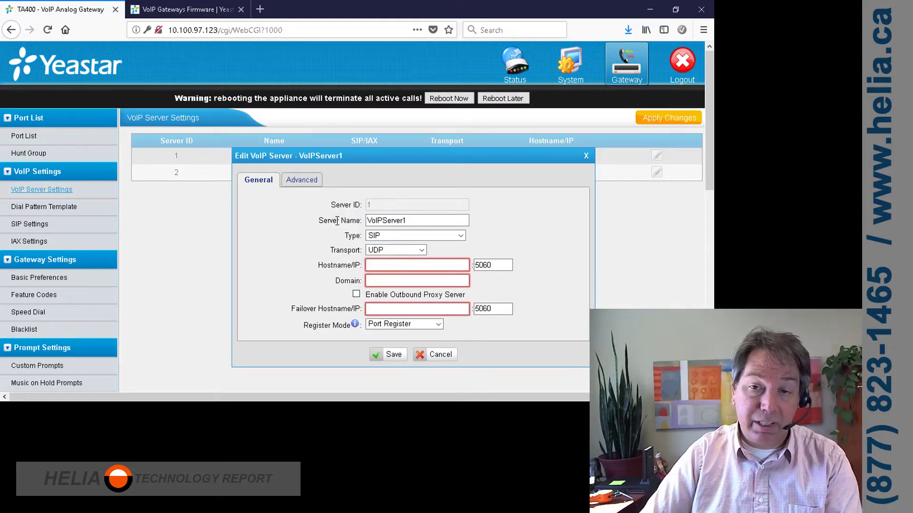
left_click_drag(427, 224, 315, 224)
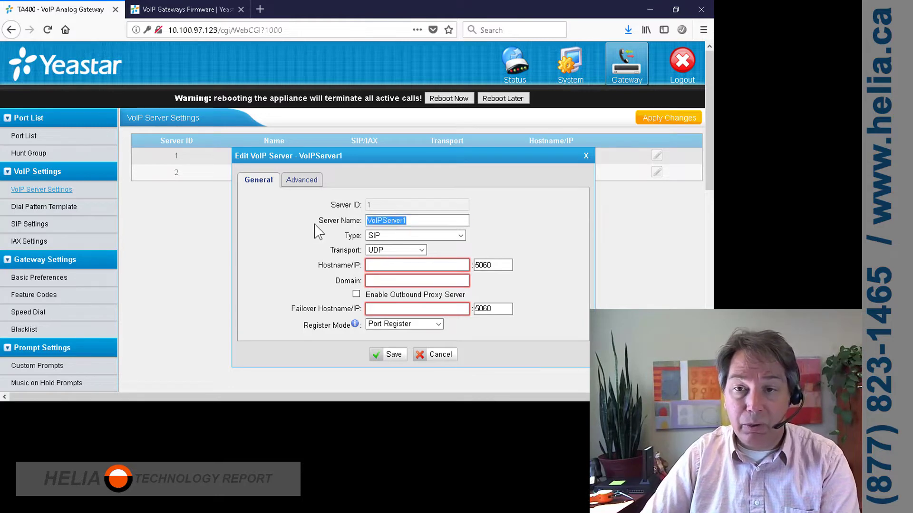
type("HELIATEL")
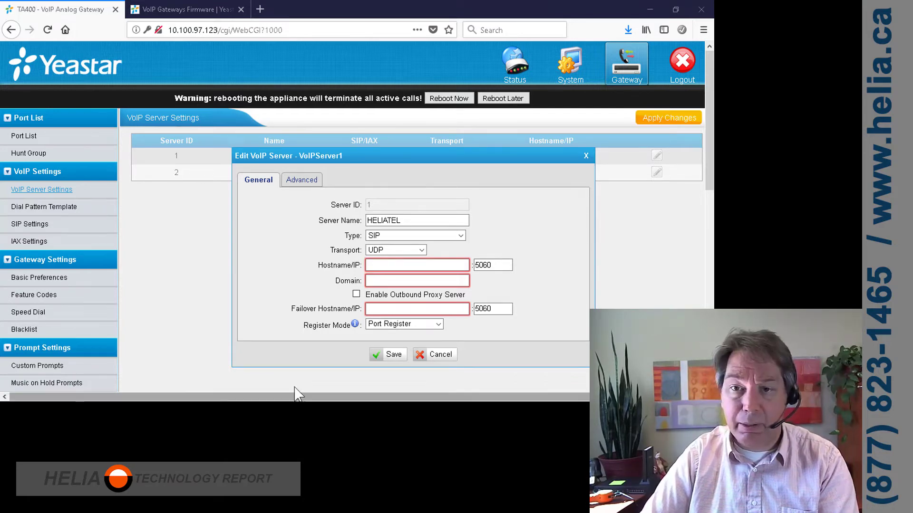
left_click(411, 220)
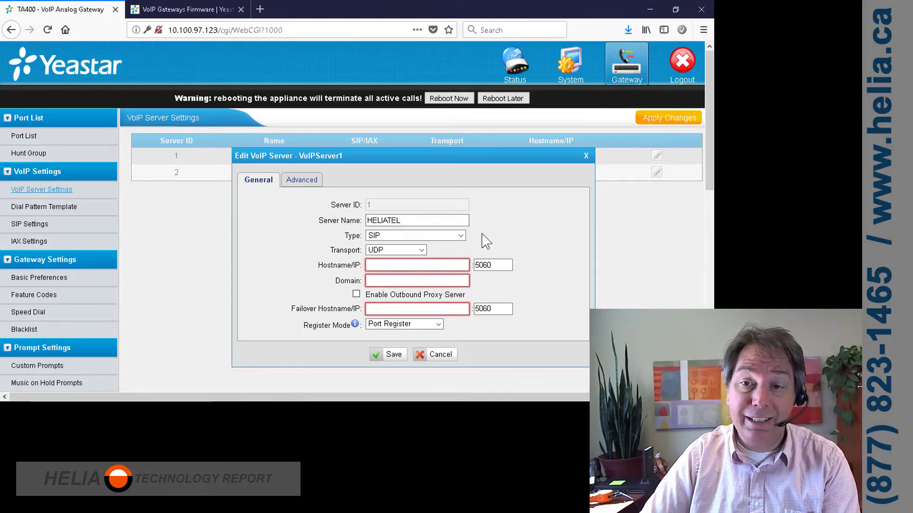
key("ctrl+v")
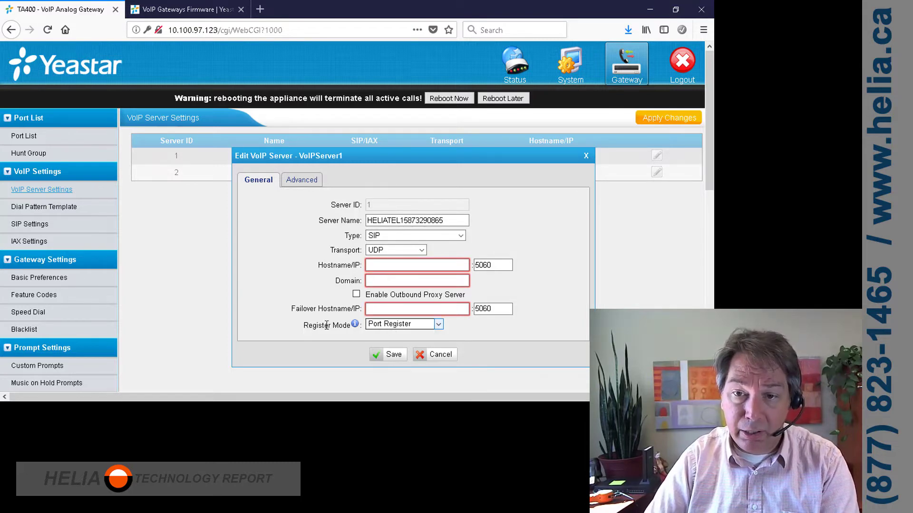
left_click(395, 327)
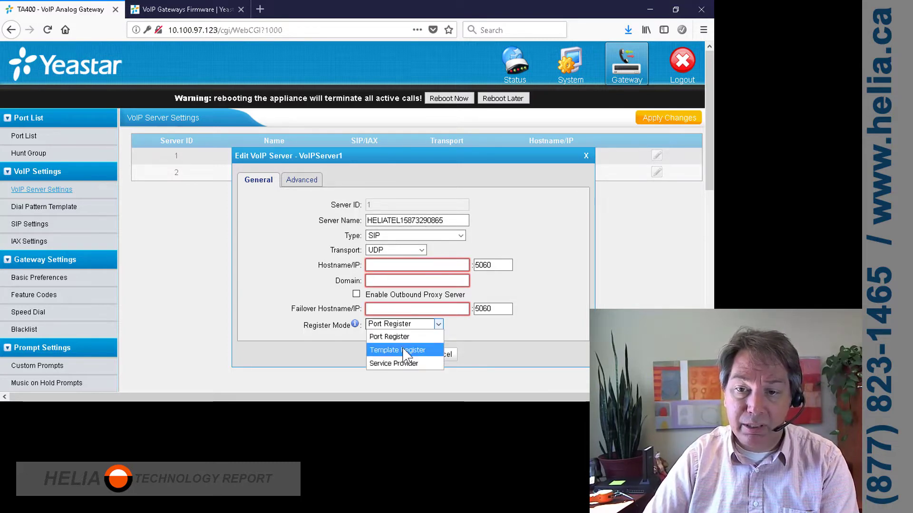
Switch VoIP server 1 to Template Register and set its hostname and domain to sbc2.helia.ca.
left_click(403, 351)
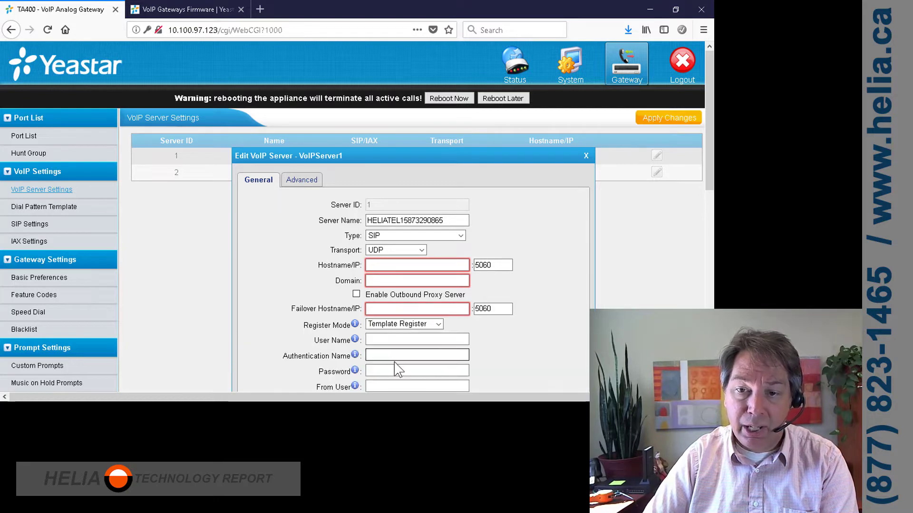
scroll(565, 275, "down", 2)
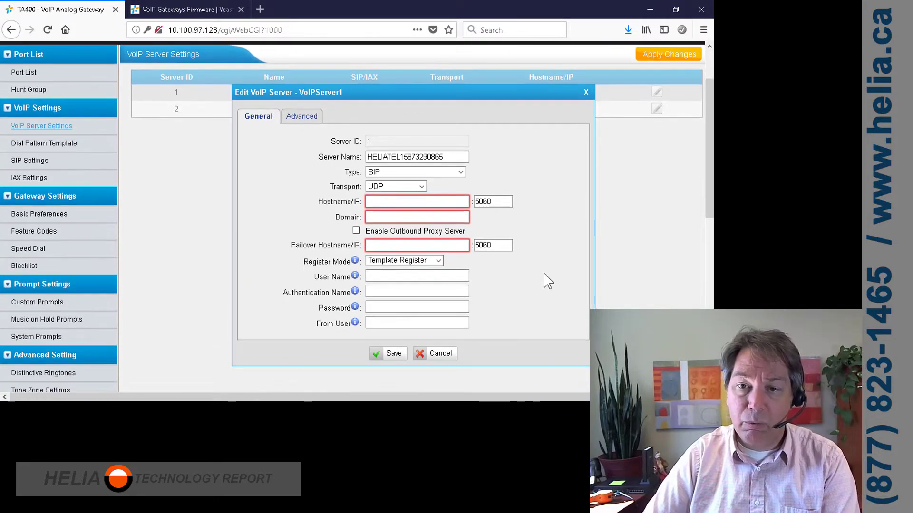
left_click(394, 203)
type("sbc2.helia.ca")
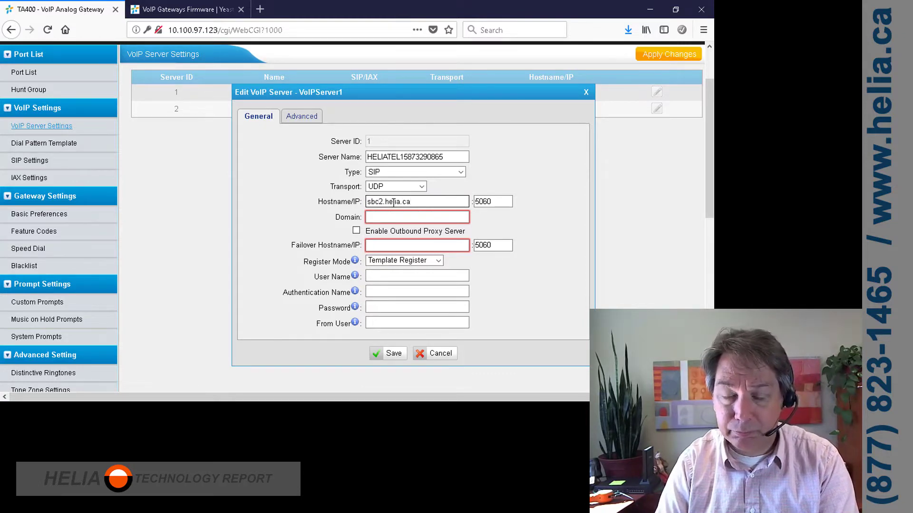
key("Tab")
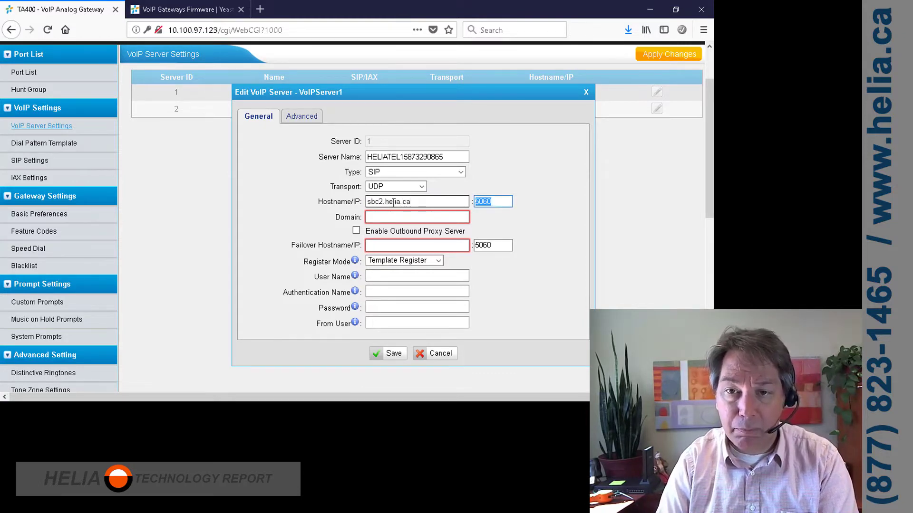
left_click(408, 201)
left_click_drag(410, 202, 366, 201)
key("ctrl+c")
left_click(370, 217)
key("ctrl+v")
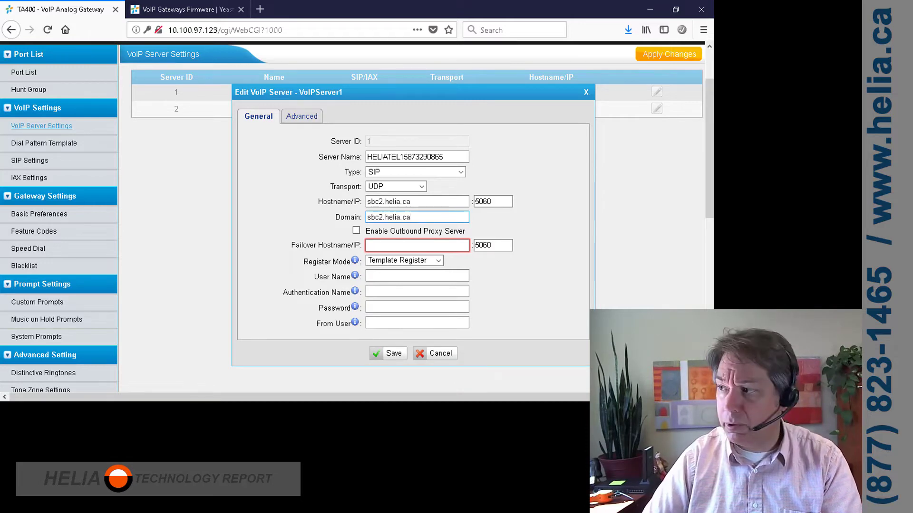
Put the DID in the user name and authentication name fields and paste the account password.
left_click(380, 245)
key("ctrl+v")
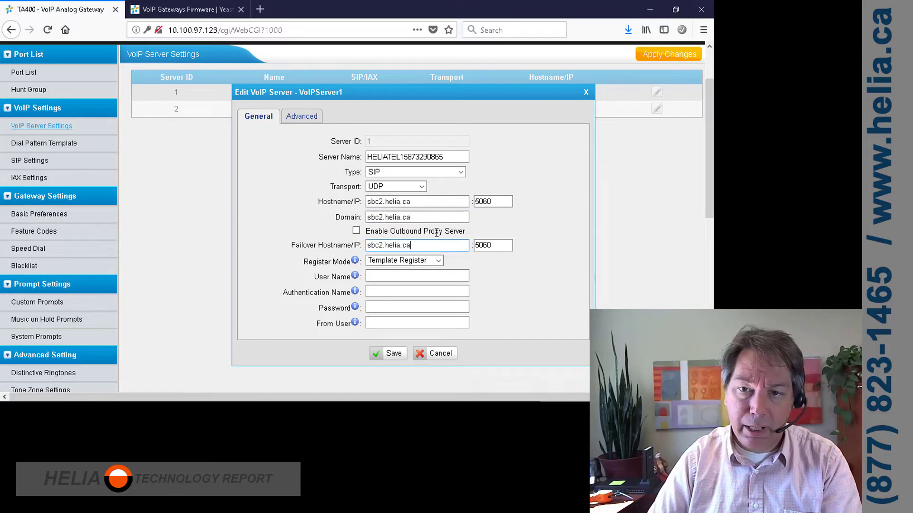
key("ctrl+a")
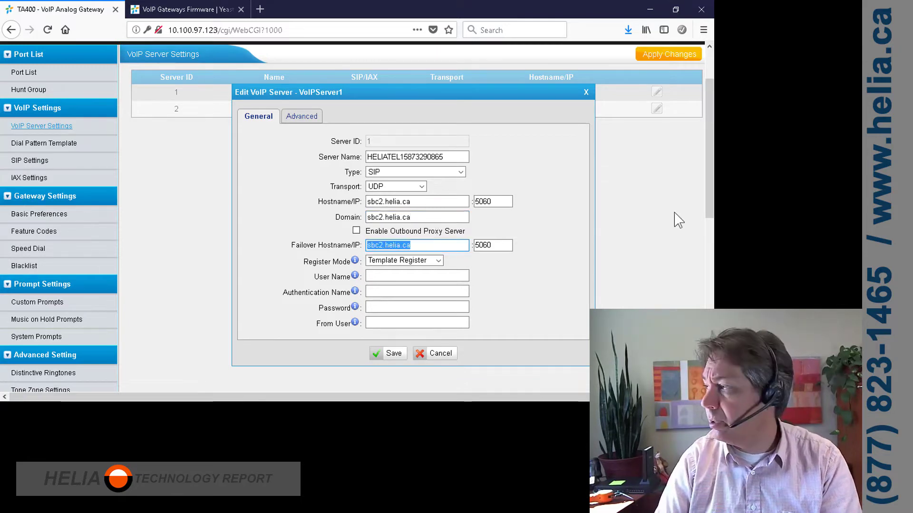
key("alt+Tab")
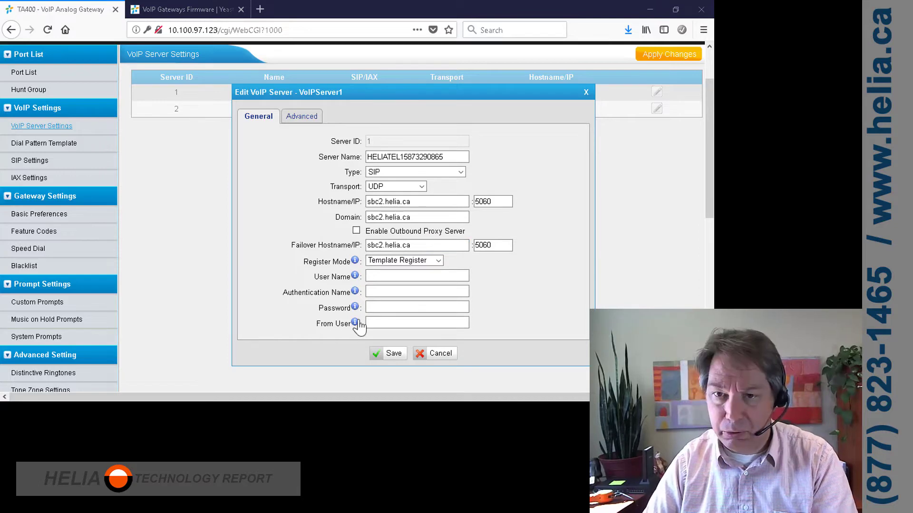
key("alt+Tab")
key("ctrl+v")
left_click(369, 277)
key("ctrl+v")
left_click(388, 290)
key("ctrl+v")
key("alt+Tab")
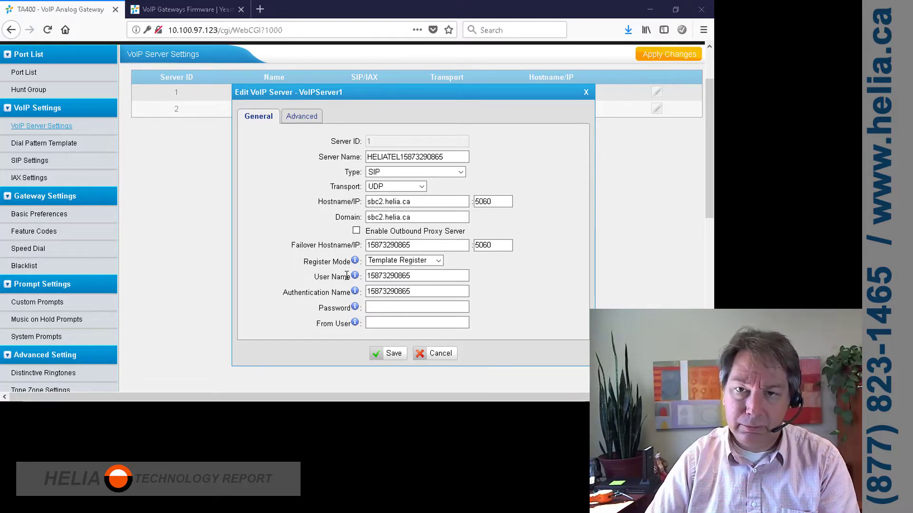
left_click(401, 307)
key("ctrl+v")
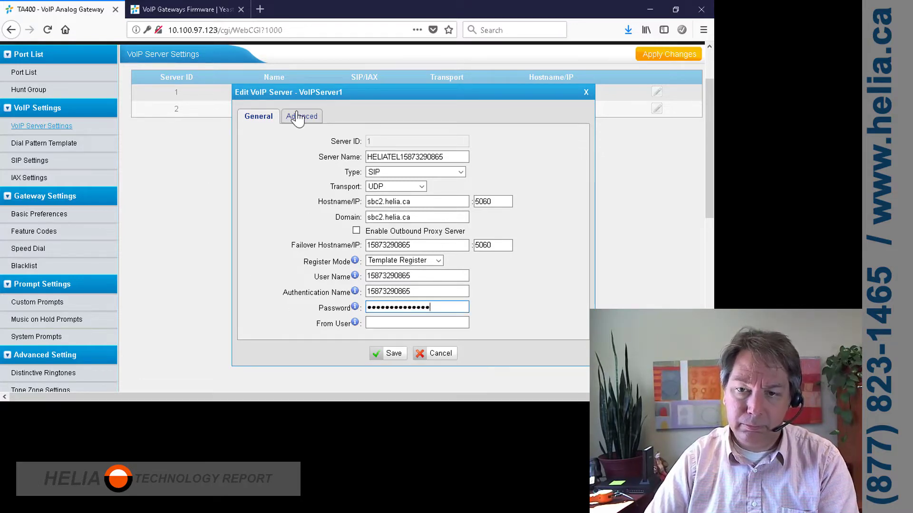
Keep GSM as third codec, set the caller ID to the DID, and save VoIP server 1.
left_click(298, 118)
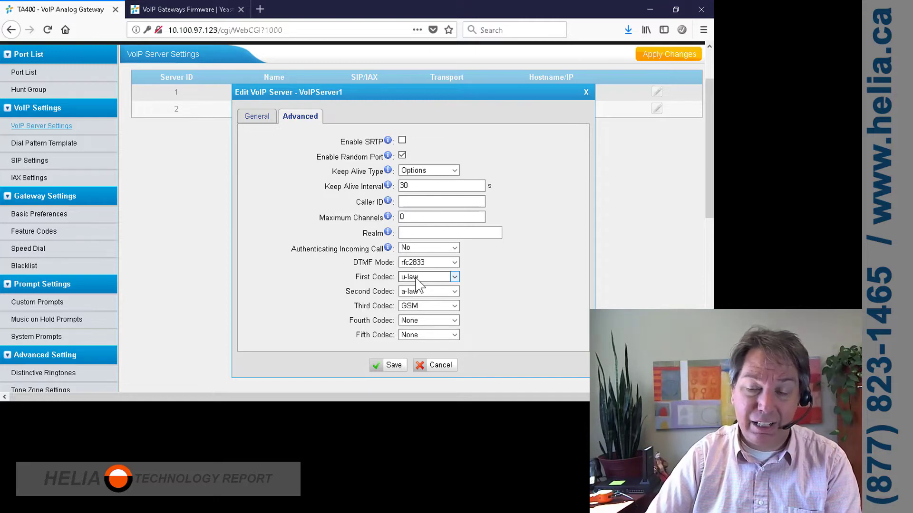
left_click(419, 307)
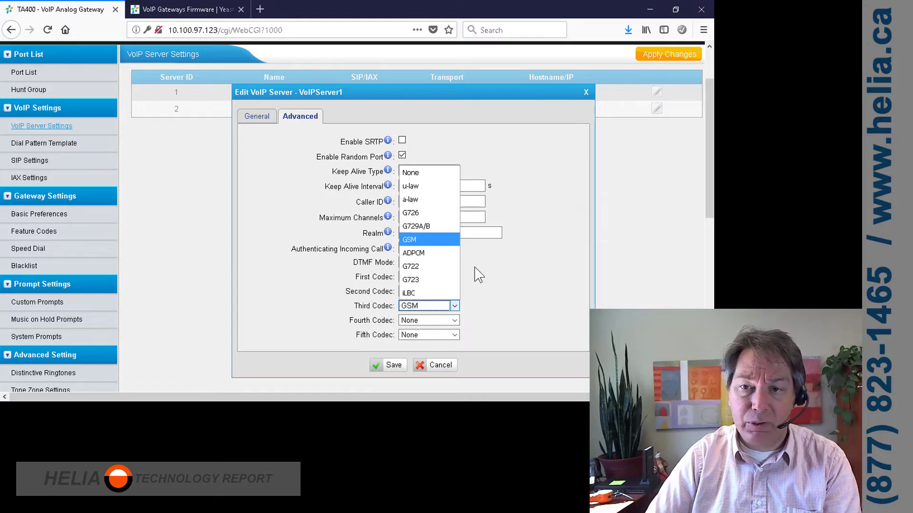
left_click(550, 303)
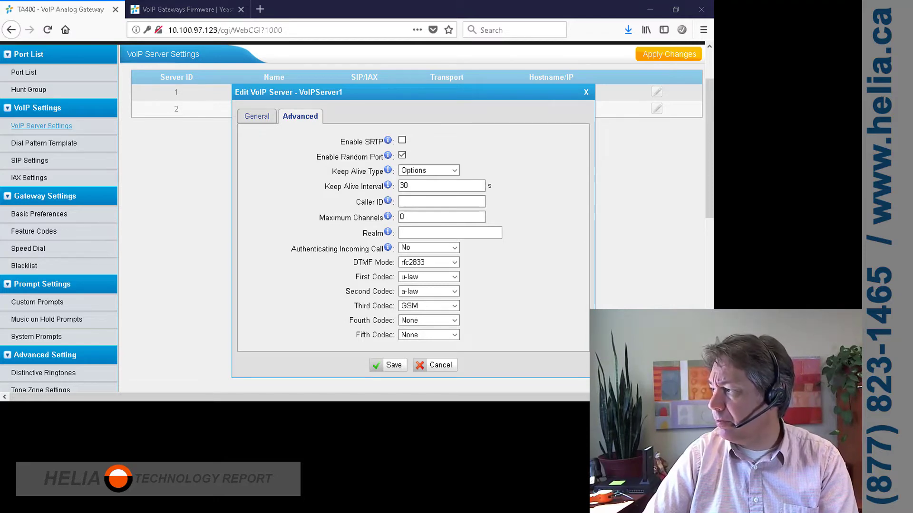
left_click(407, 197)
key("ctrl+v")
left_click(406, 365)
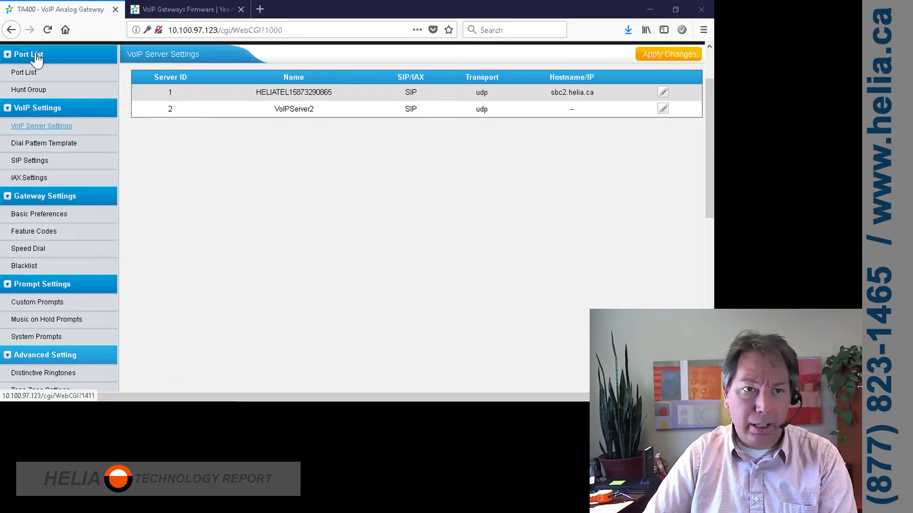
Edit FXS port 1 with caller ID name HELIA and the DID as caller ID and DID number.
left_click(24, 73)
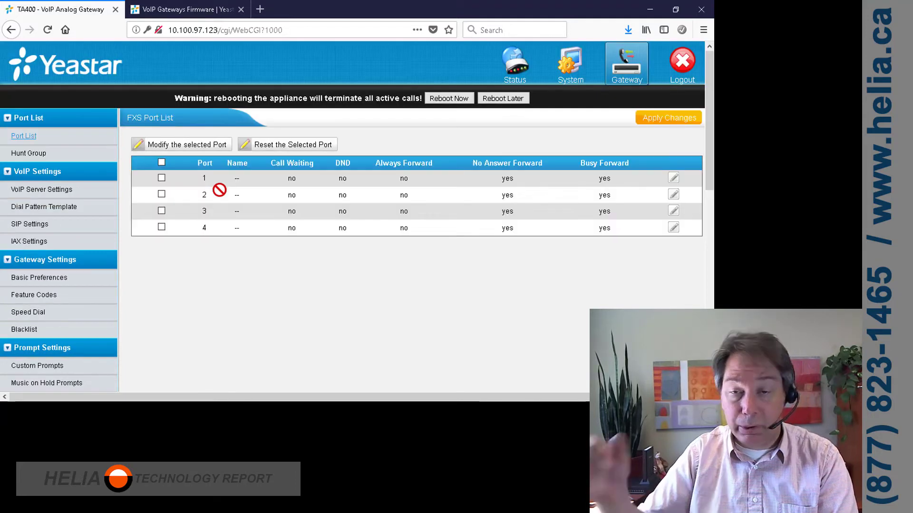
left_click(674, 180)
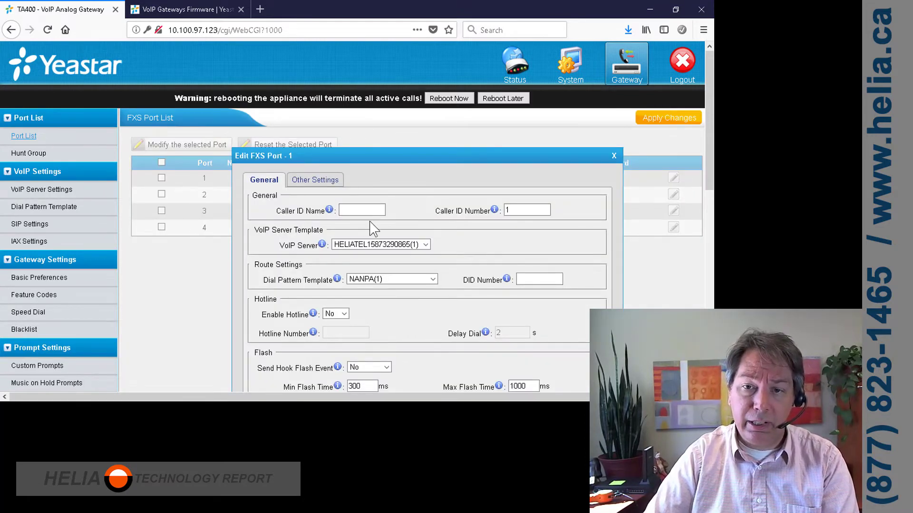
type("HELIA")
key("Tab")
key("ctrl+v")
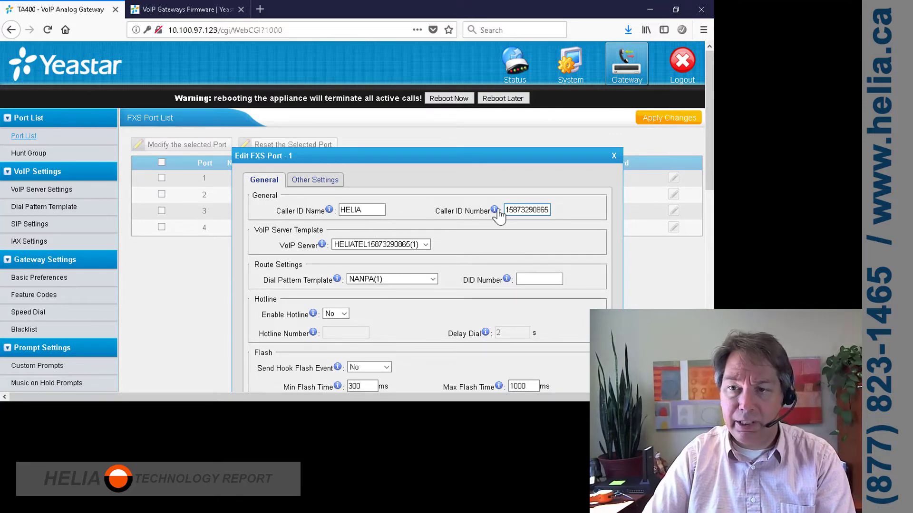
scroll(568, 228, "down", 3)
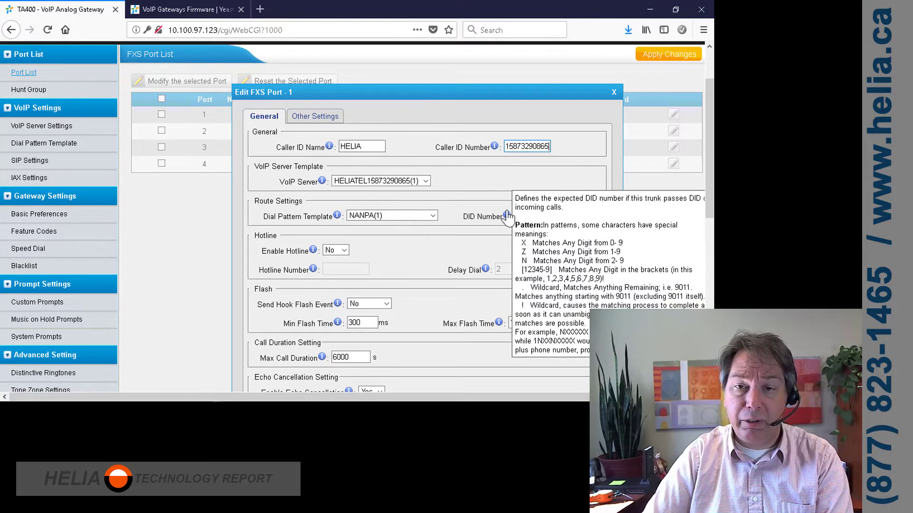
left_click(532, 215)
key("ctrl+v")
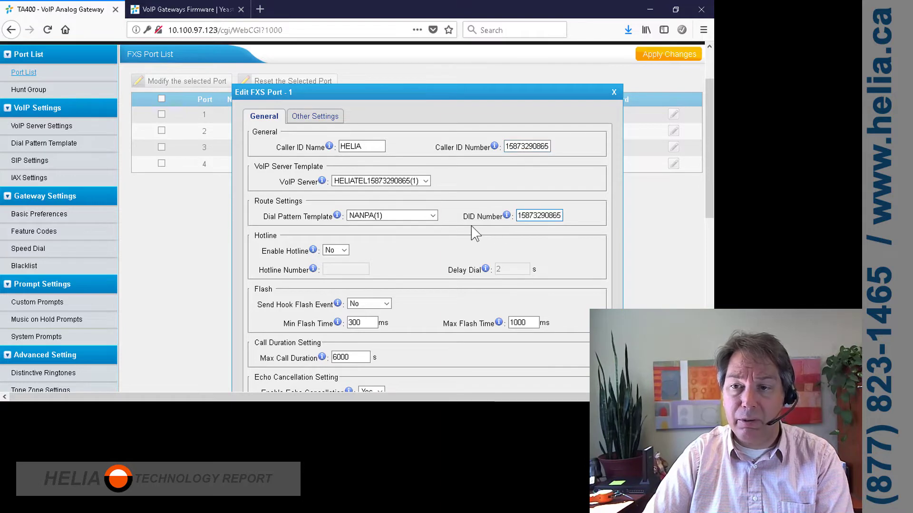
mouse_move(506, 217)
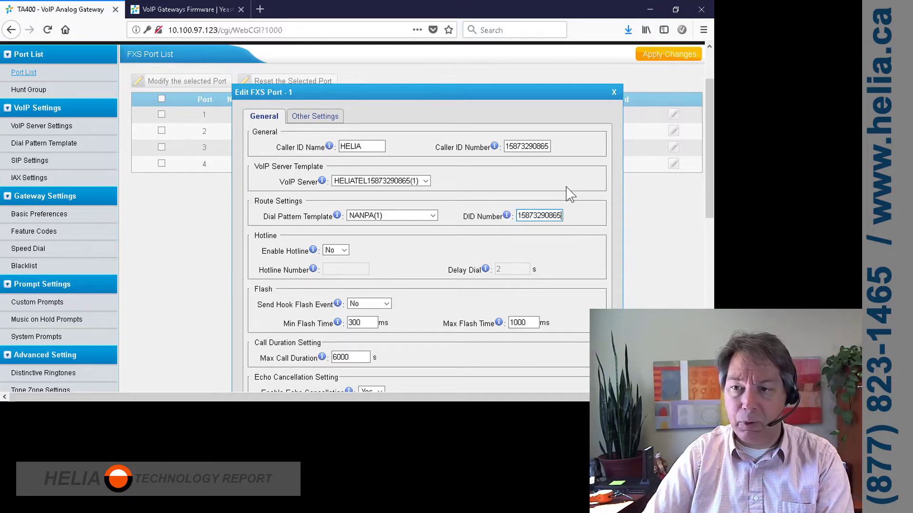
left_click(561, 216)
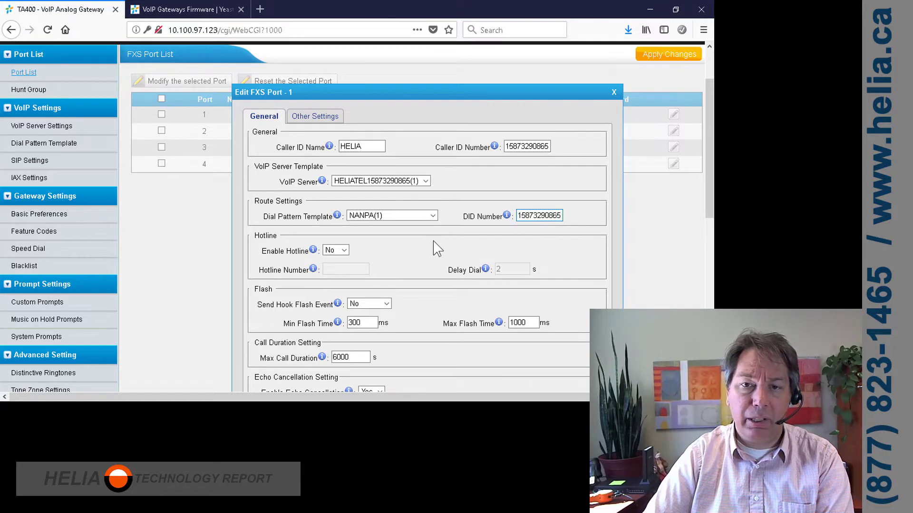
In port 1's Other Settings, disable no-answer forwarding and forward busy calls to internal Port2.
scroll(433, 246, "down", 3)
scroll(361, 246, "up", 4)
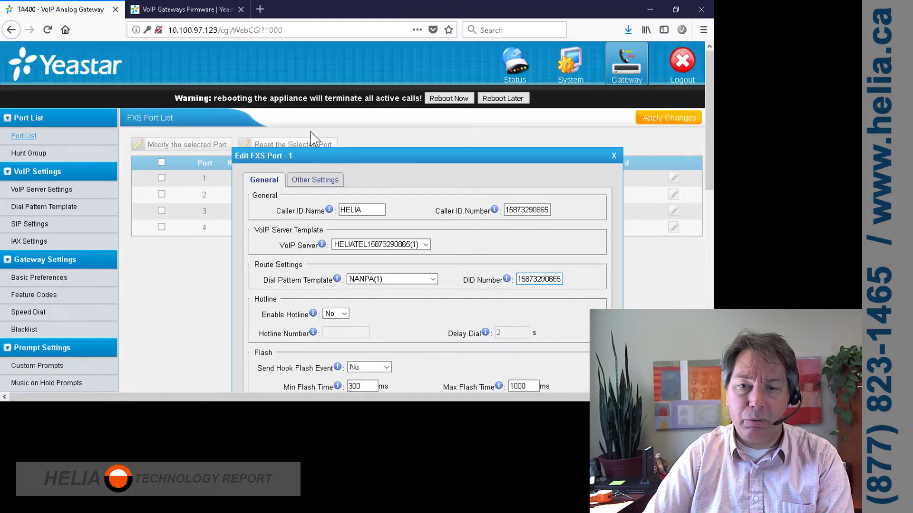
left_click(303, 183)
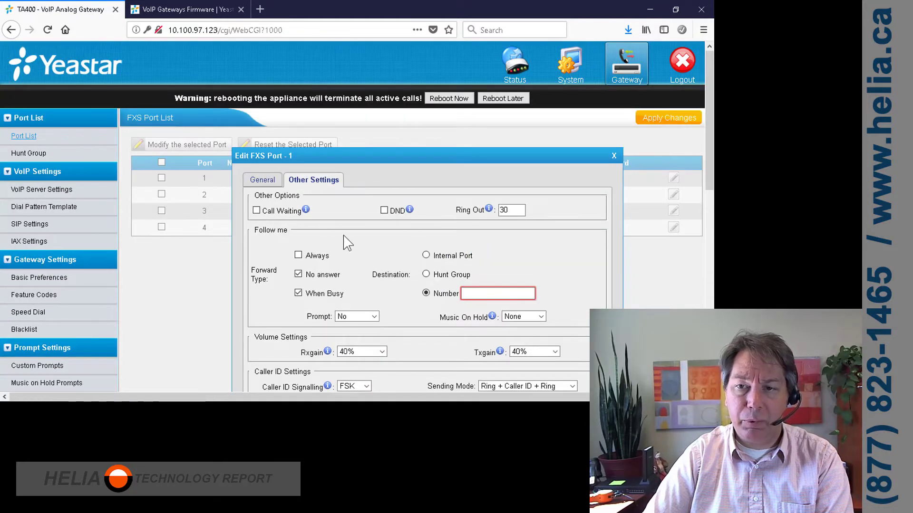
scroll(344, 240, "down", 2)
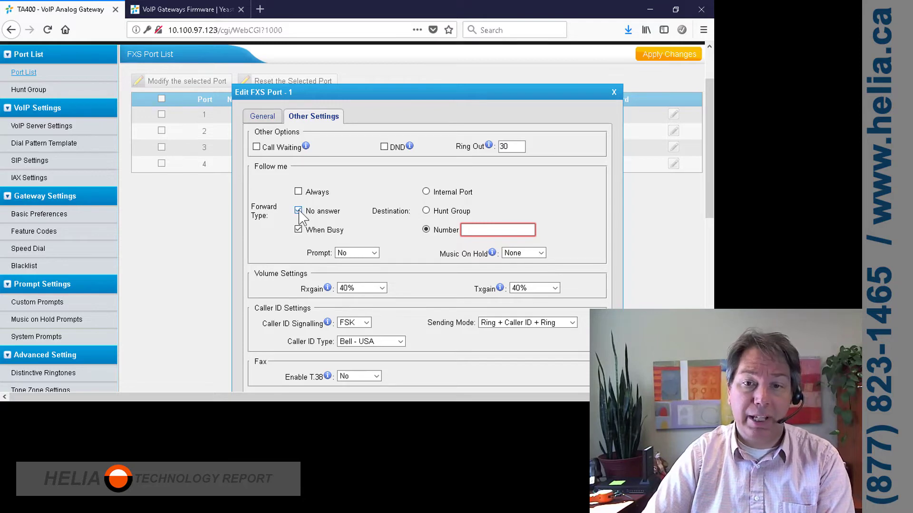
left_click(298, 211)
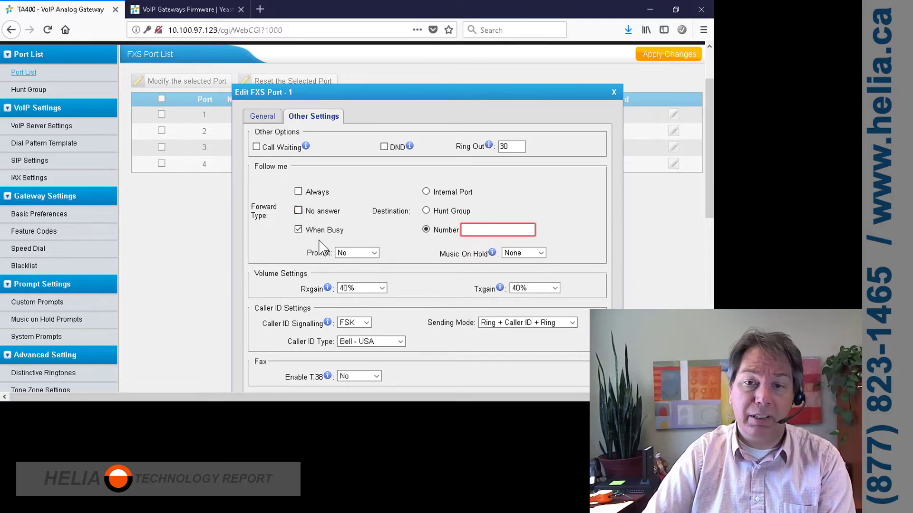
left_click(426, 192)
left_click(504, 192)
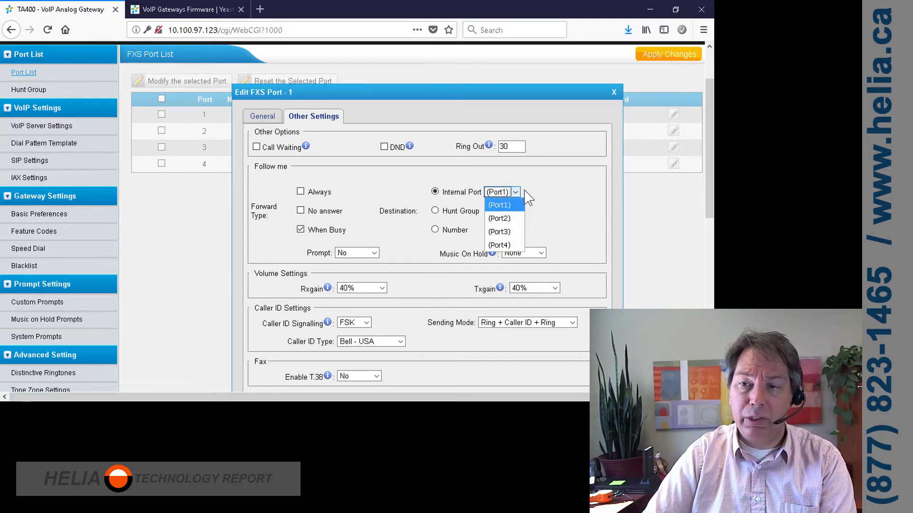
left_click(500, 213)
scroll(555, 224, "down", 8)
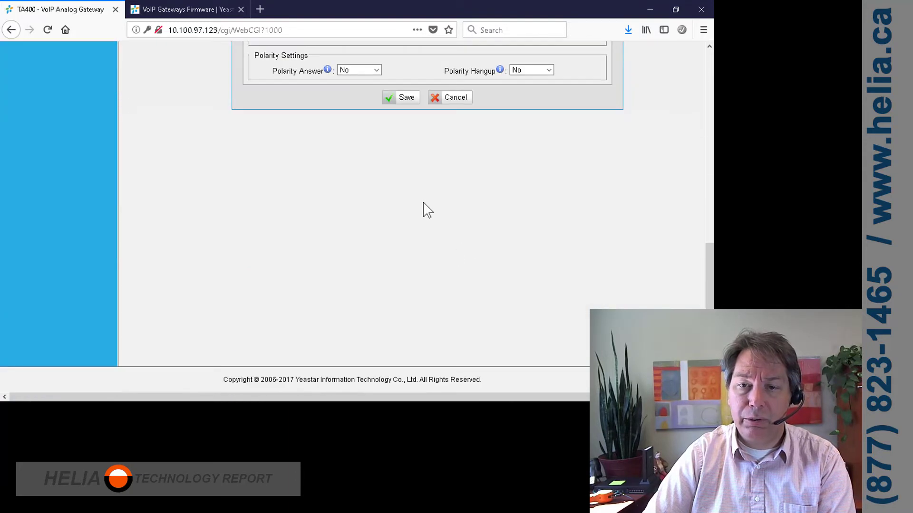
scroll(423, 209, "up", 3)
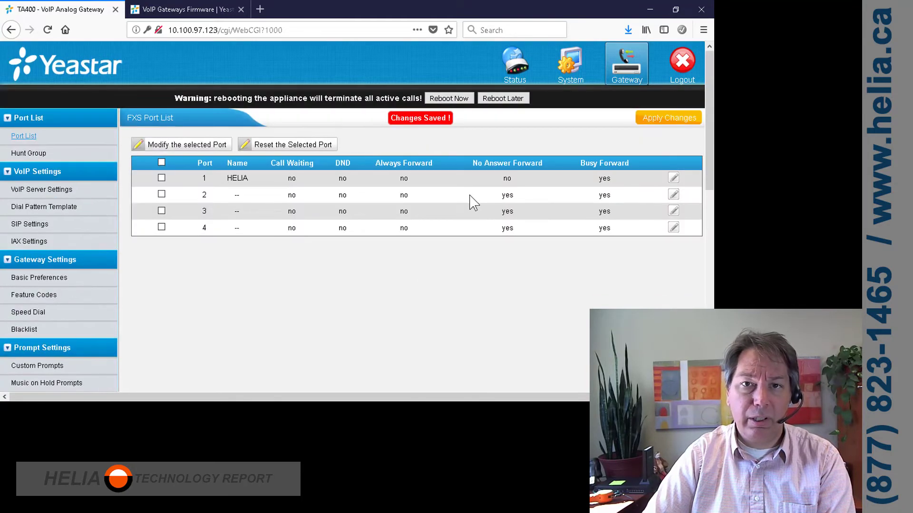
Disable port 2's no-answer forwarding, send its busy calls to internal Port3, and save.
left_click(673, 194)
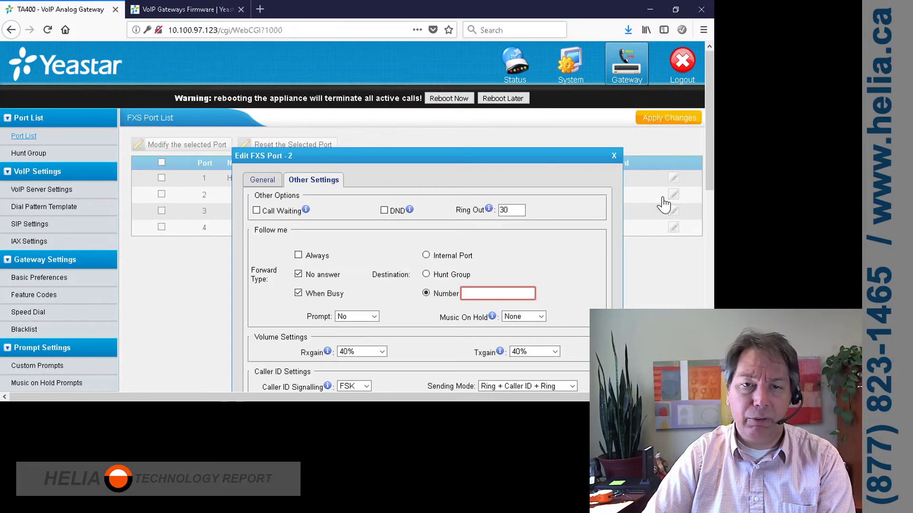
left_click(300, 275)
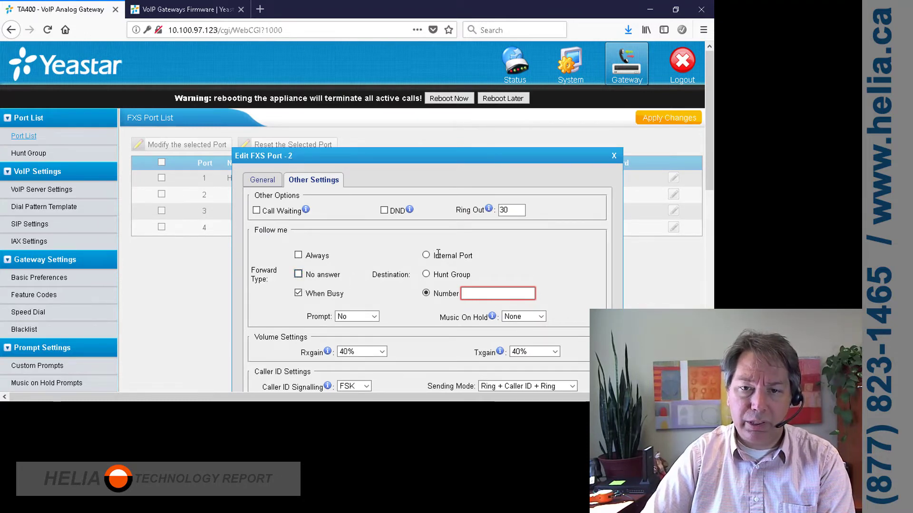
left_click(426, 255)
left_click(523, 255)
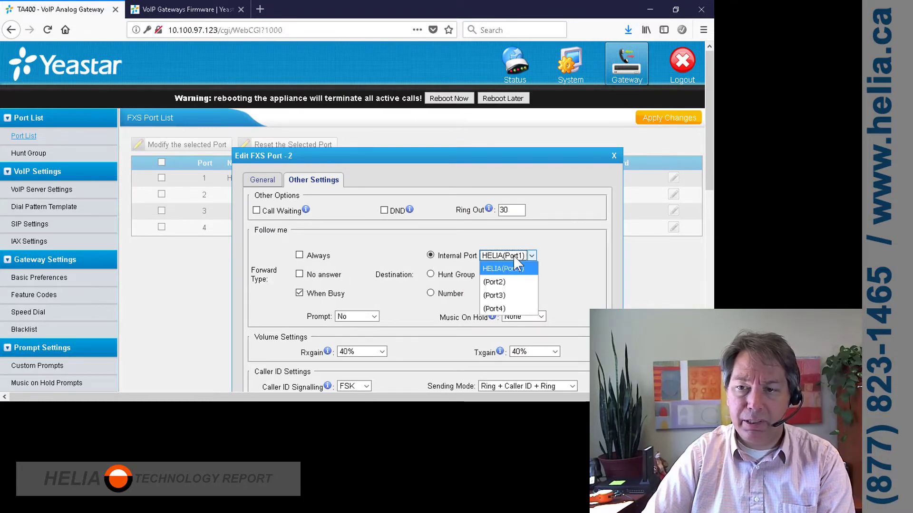
left_click(515, 295)
scroll(570, 280, "down", 4)
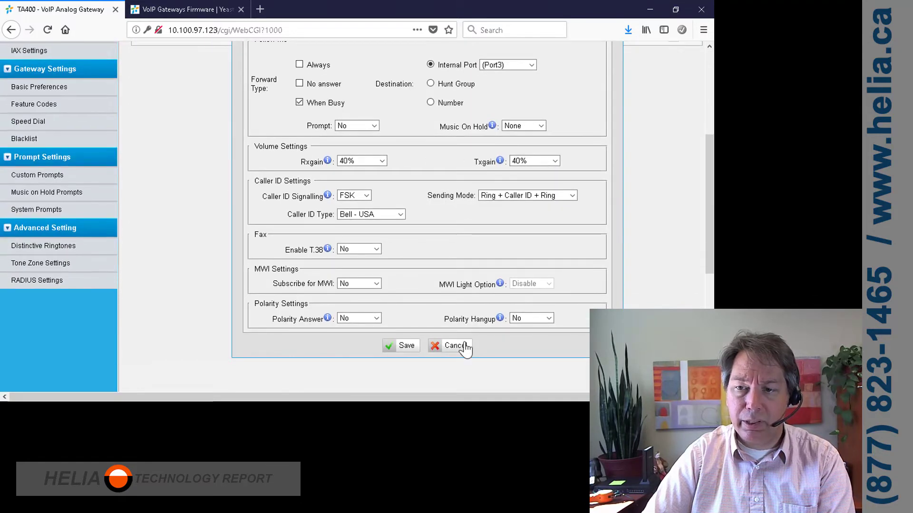
left_click(407, 347)
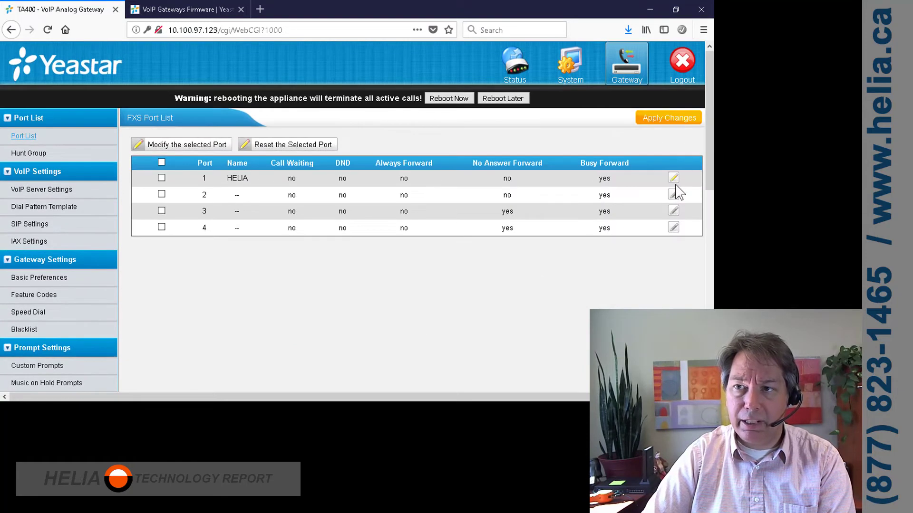
Name port 2 HELIA with the DID as caller ID number and DID number, and save.
left_click(673, 195)
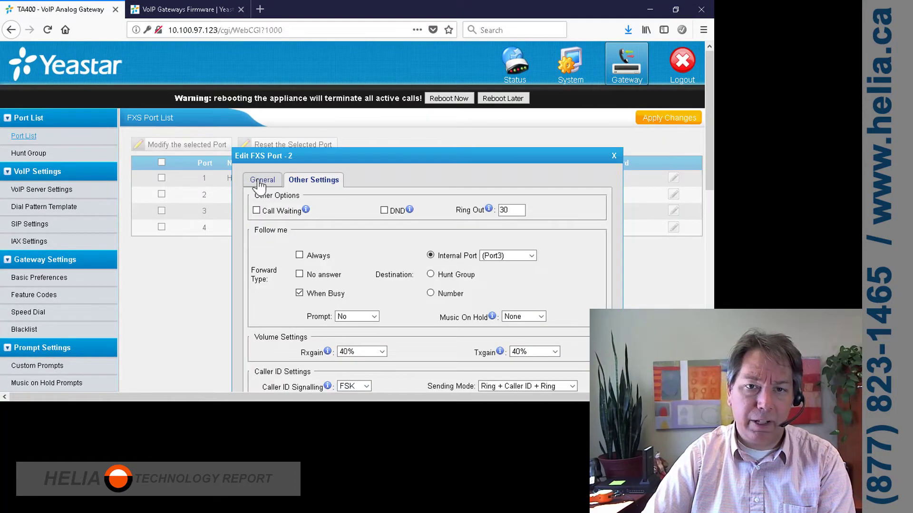
left_click(263, 180)
left_click(360, 210)
type("HELIA")
key("Tab")
key("ctrl+v")
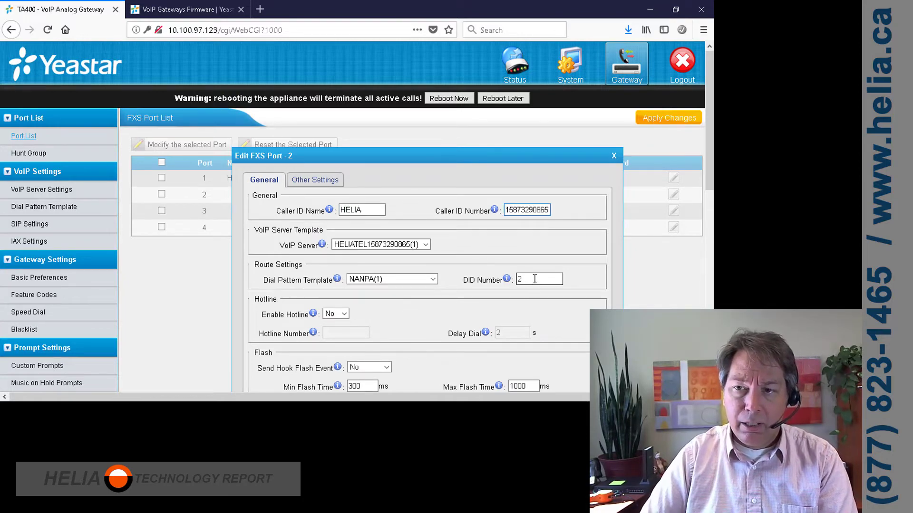
double_click(520, 280)
key("ctrl+v")
scroll(577, 270, "down", 4)
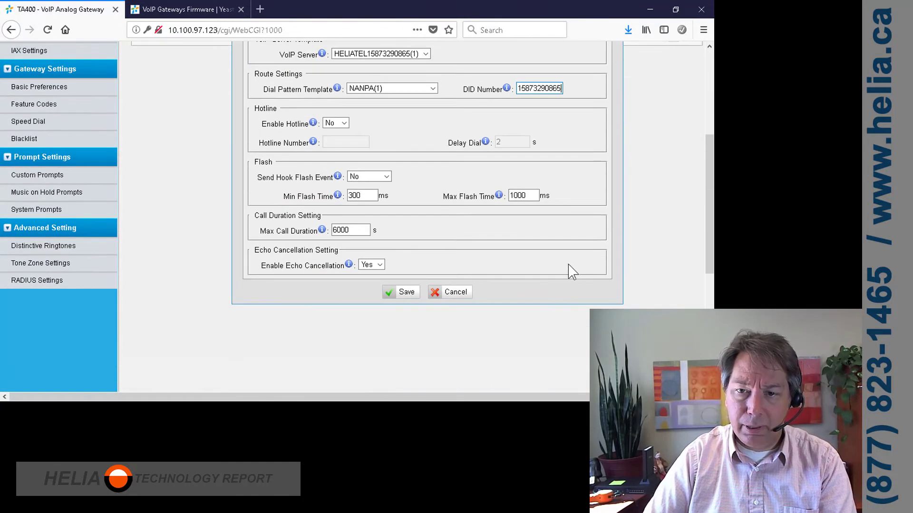
left_click(406, 294)
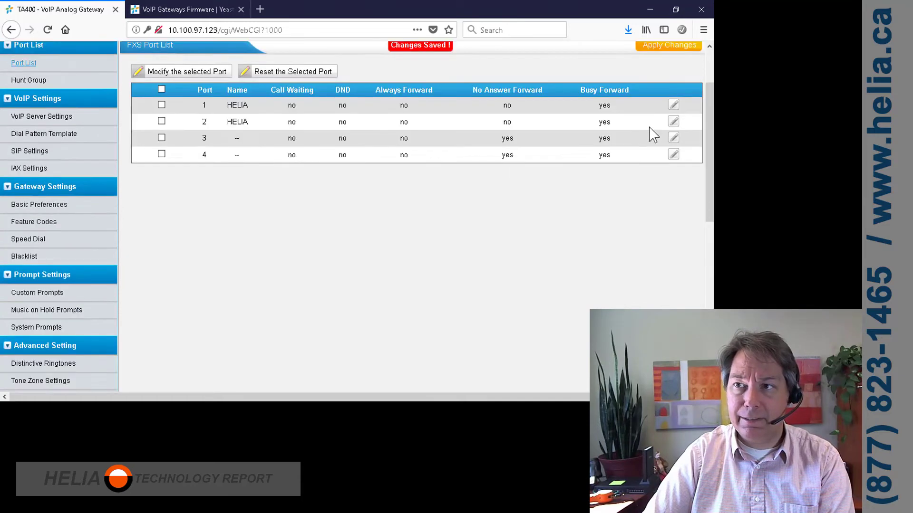
Name port 3 HELIA with the DID as its caller ID number and DID number.
left_click(673, 210)
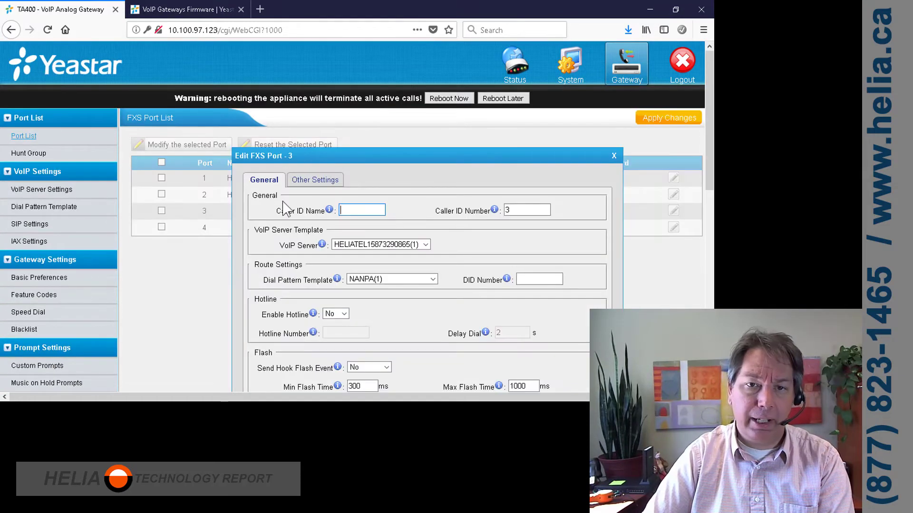
left_click(354, 209)
type("HEL")
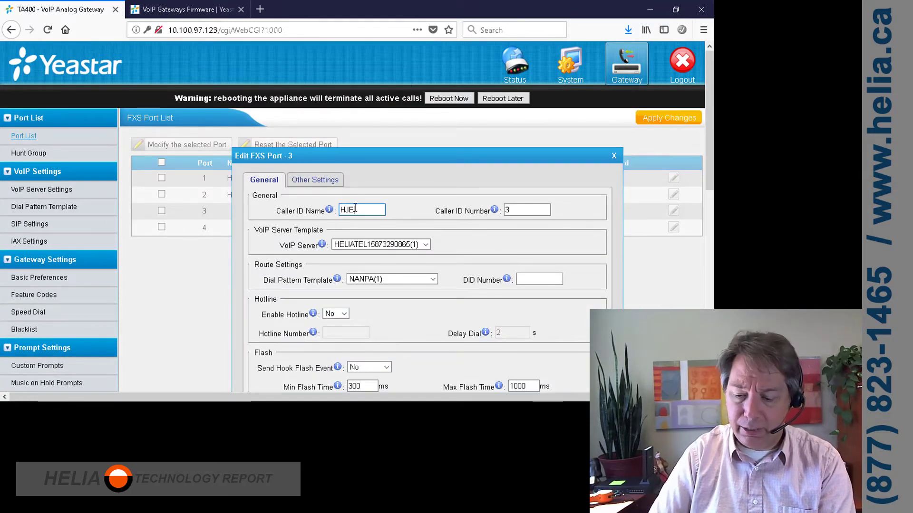
key("BackSpace")
type("E")
key("Tab")
key("ctrl+v")
left_click(538, 278)
key("ctrl+v")
scroll(390, 298, "down", 2)
scroll(393, 295, "down", 2)
scroll(357, 224, "up", 5)
Turn off port 3's no-answer forwarding and forward its busy calls to internal Port4.
left_click(315, 179)
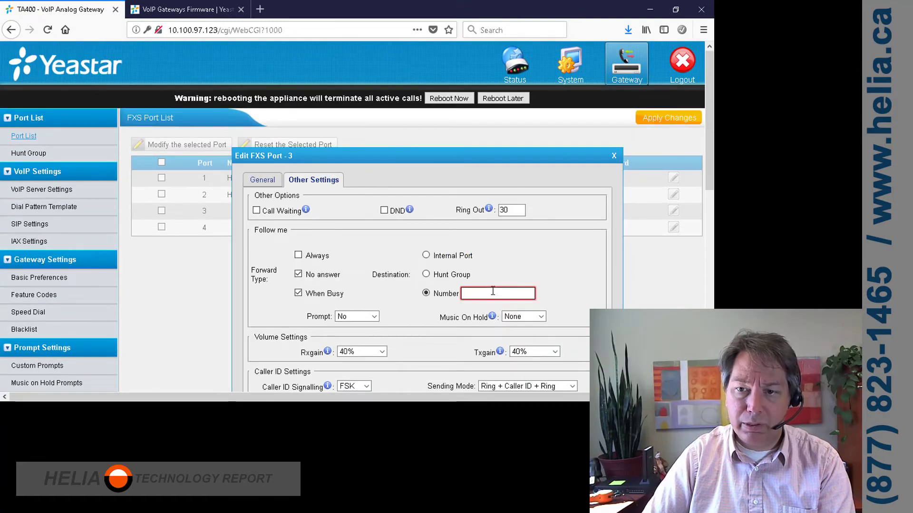
left_click(299, 274)
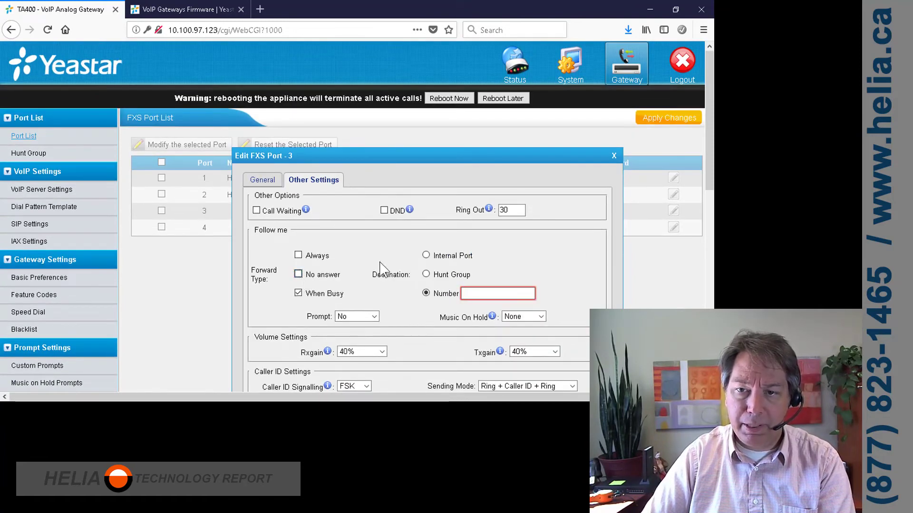
left_click(426, 255)
left_click(518, 260)
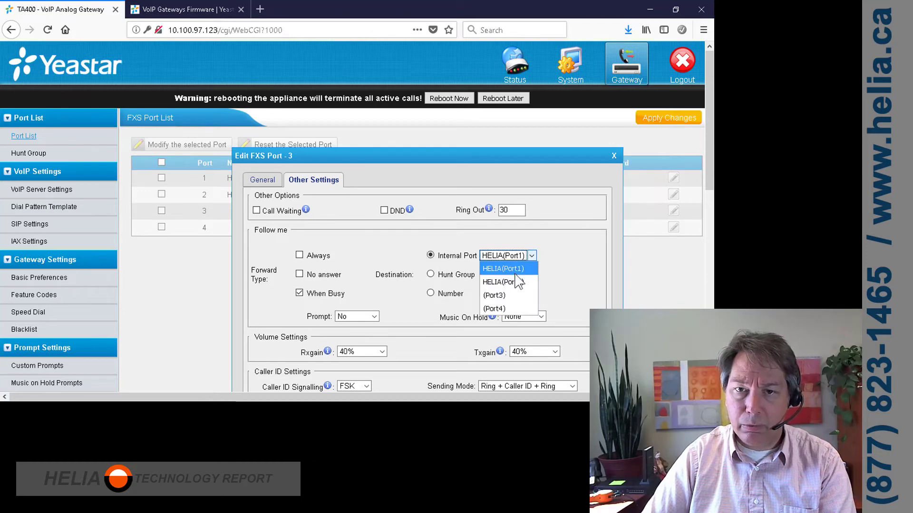
left_click(513, 308)
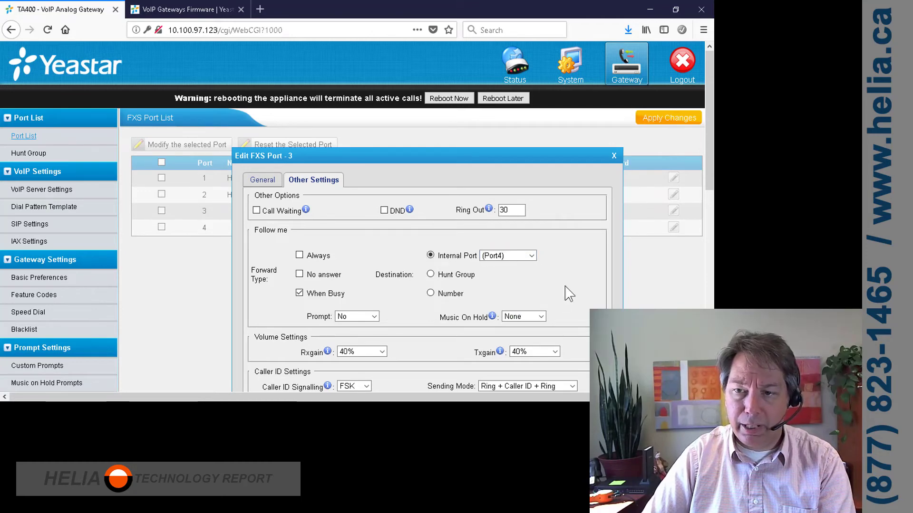
scroll(513, 319, "down", 10)
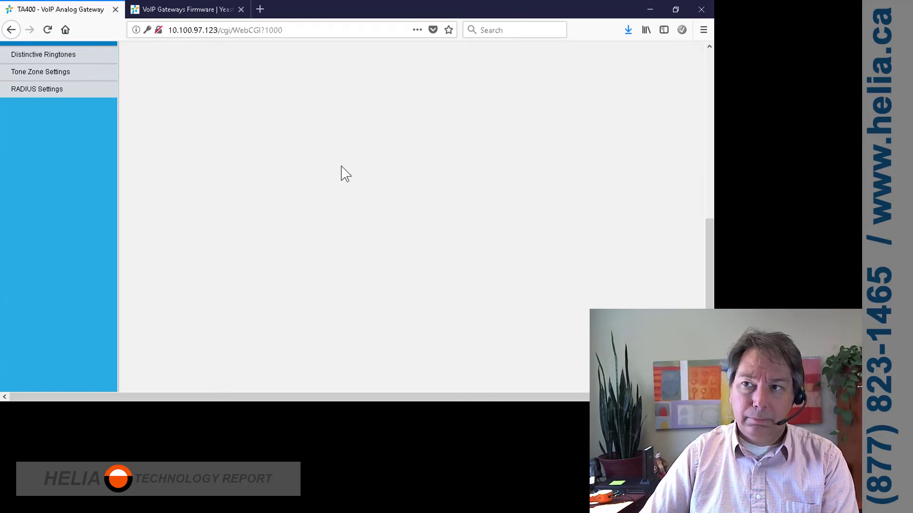
Name port 4 HELIA with the DID as its caller ID number and DID number.
left_click(673, 228)
left_click(255, 184)
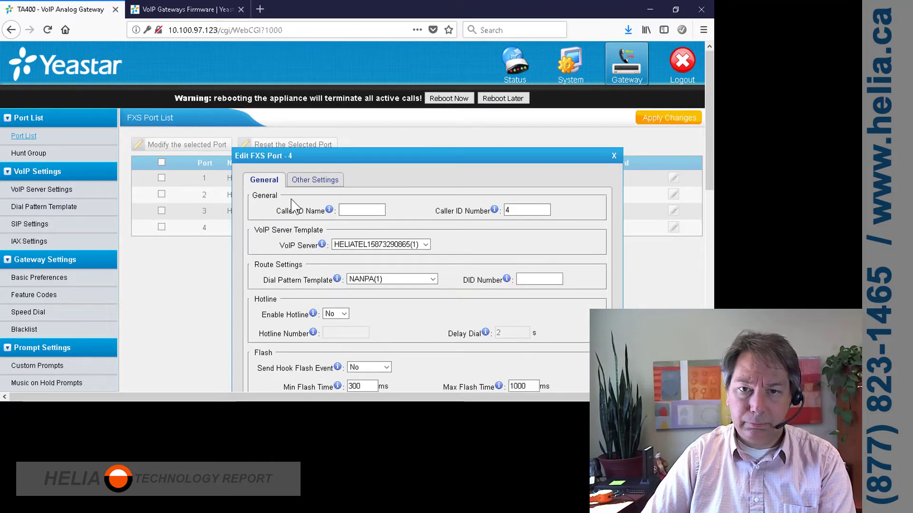
left_click(371, 207)
type("HELIA")
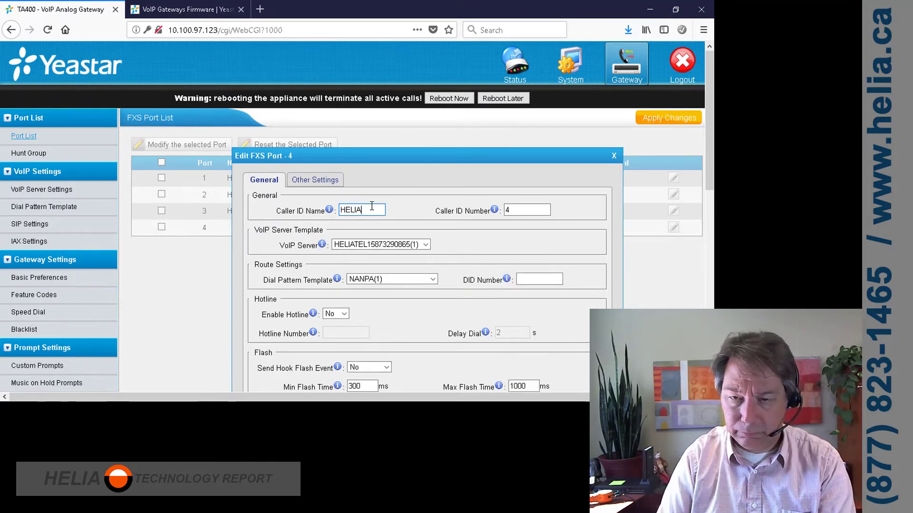
double_click(521, 210)
key("BackSpace")
key("ctrl+v")
key("Tab")
key("ctrl+v")
scroll(597, 228, "down", 3)
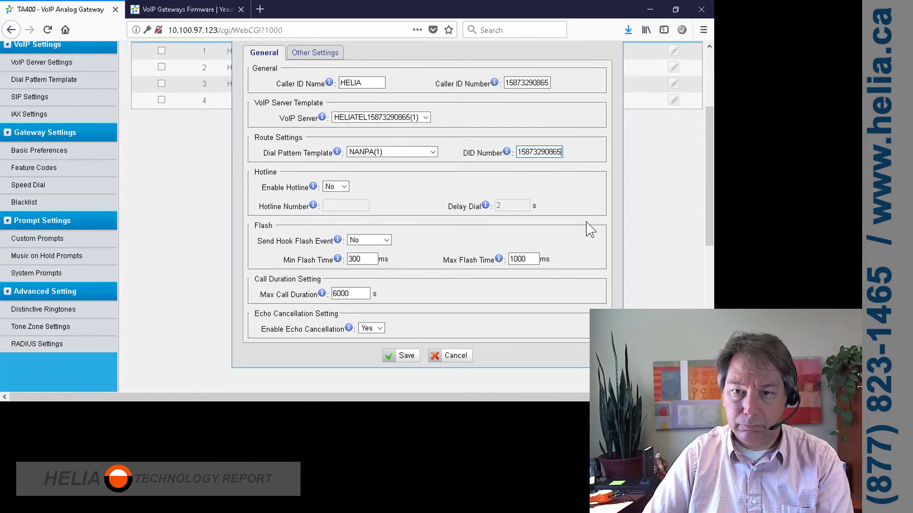
scroll(452, 225, "up", 6)
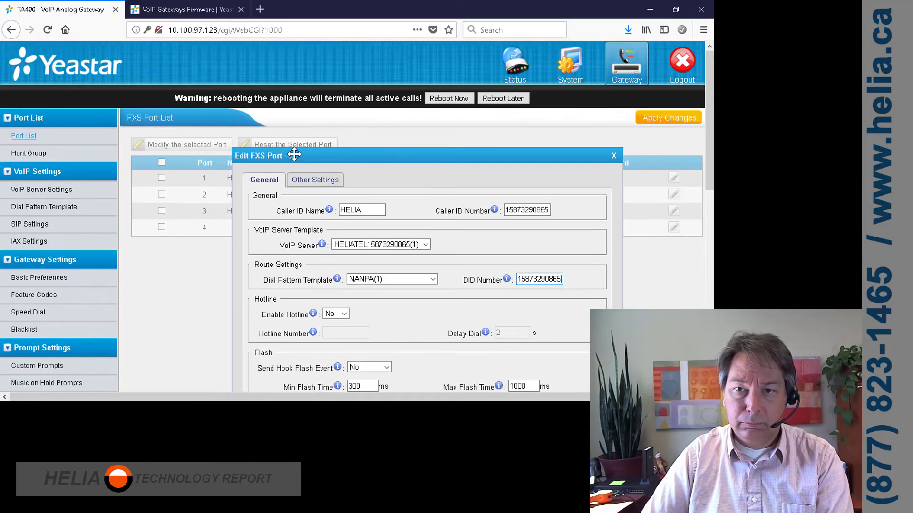
Turn off both no-answer and busy forwarding on port 4, leaving the destination as a number.
left_click(314, 179)
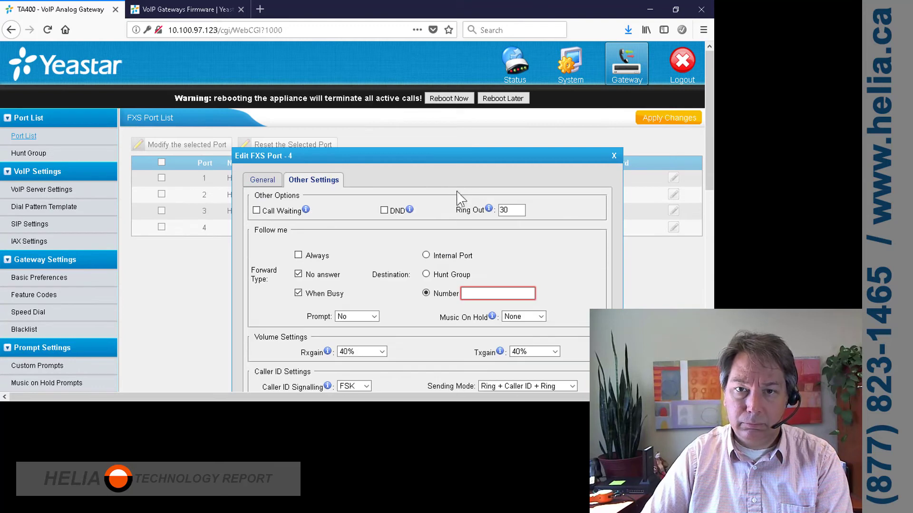
left_click(298, 274)
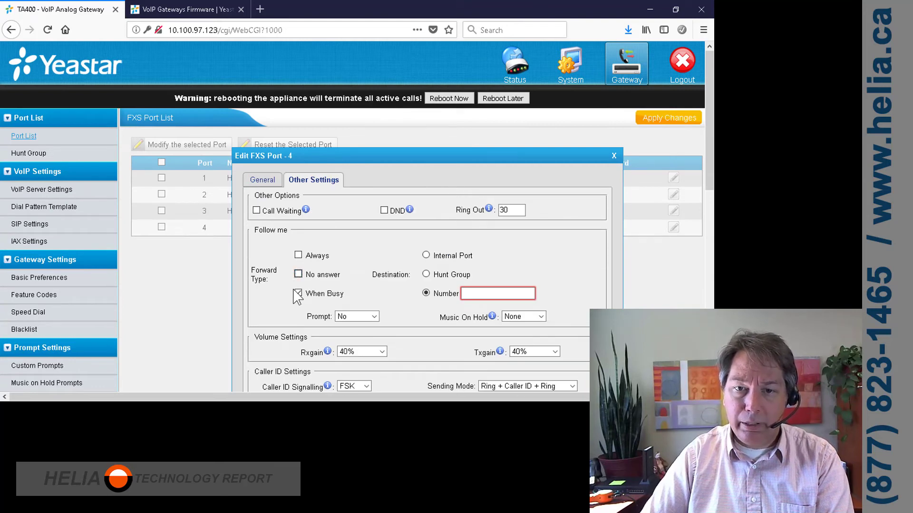
left_click(318, 295)
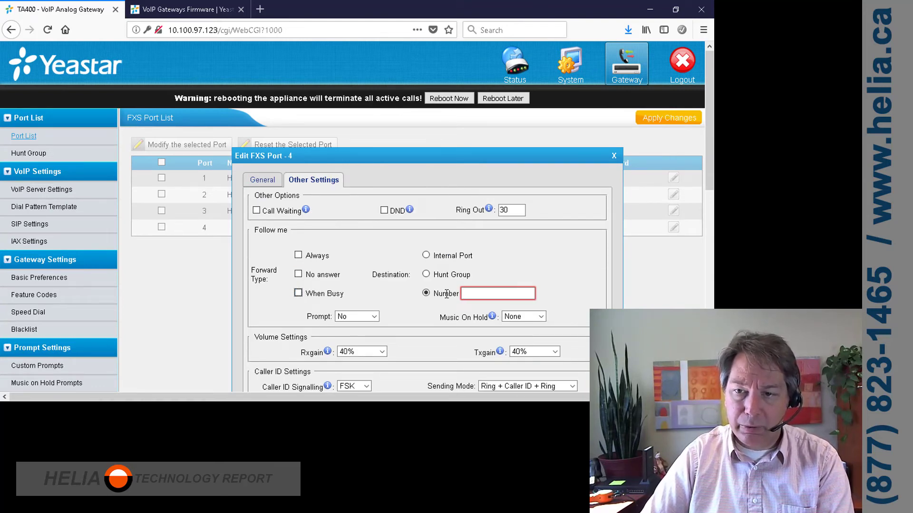
left_click(427, 256)
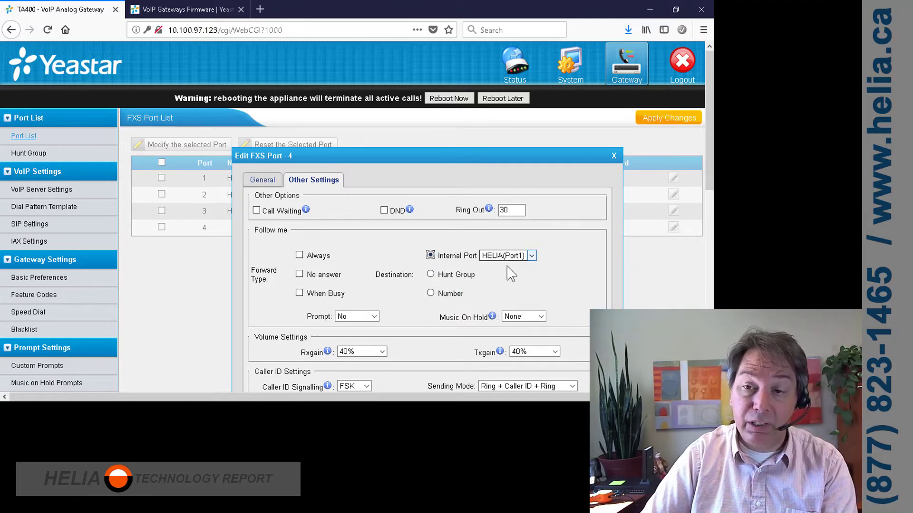
left_click(432, 292)
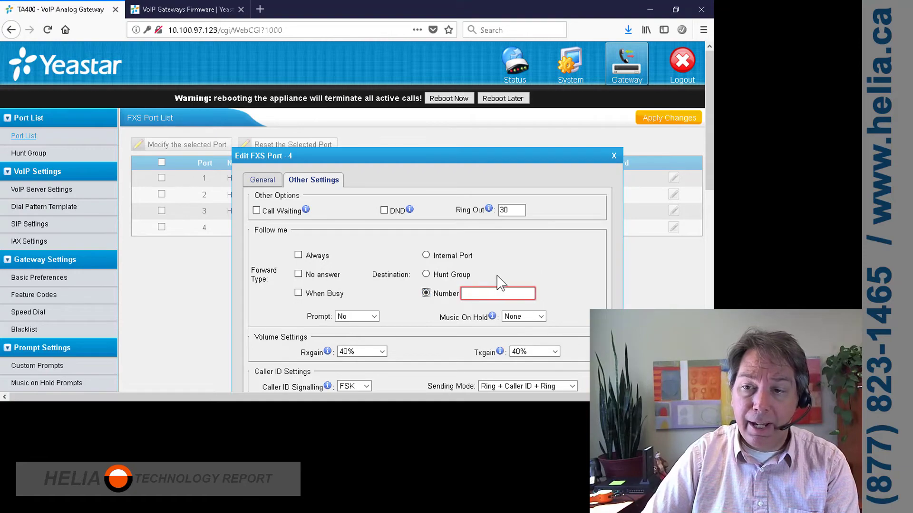
scroll(499, 264, "down", 4)
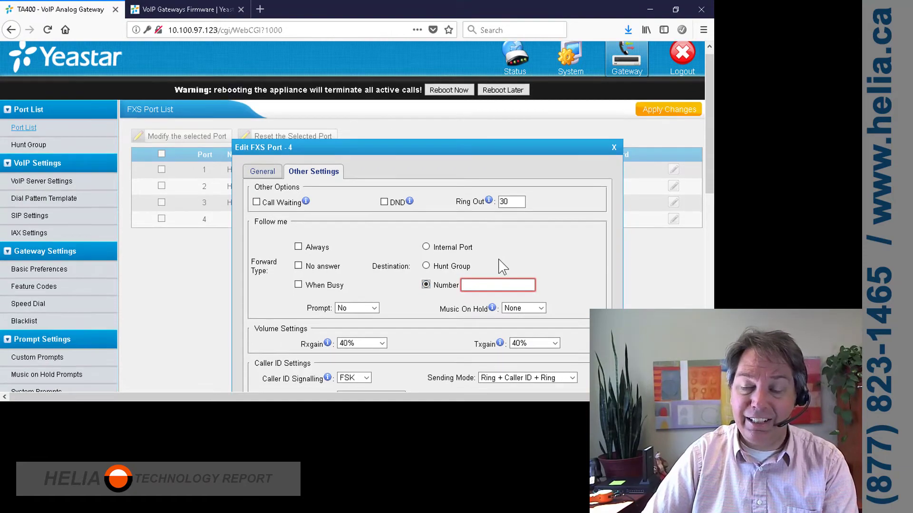
scroll(428, 285, "down", 3)
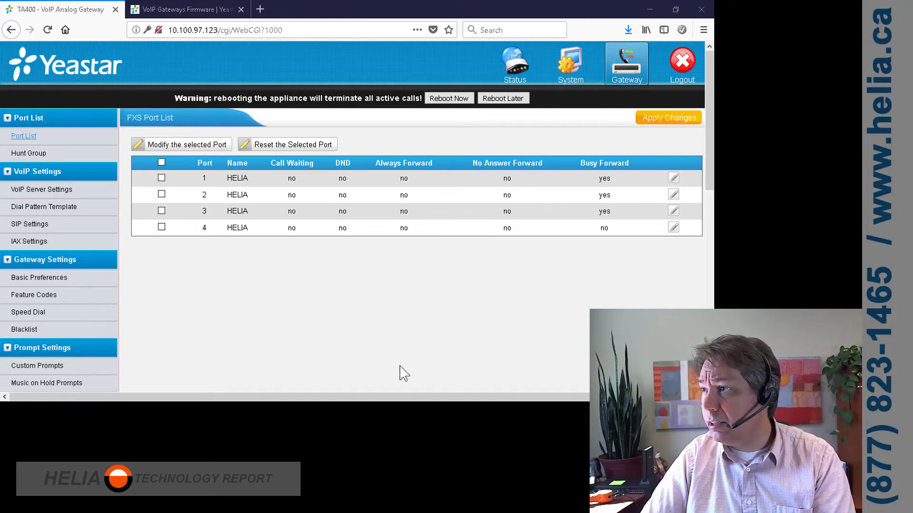
Apply the saved port changes and reboot the gateway, confirming with OK.
left_click(672, 121)
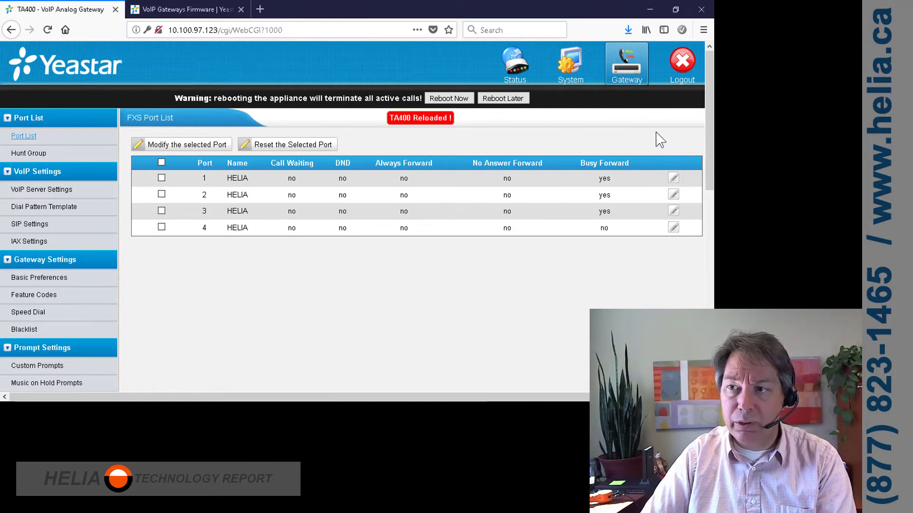
left_click(447, 103)
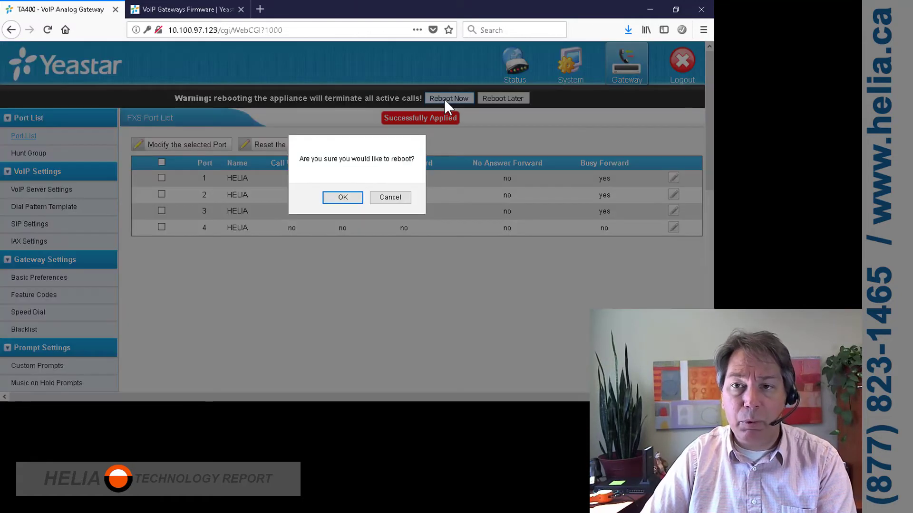
left_click(340, 205)
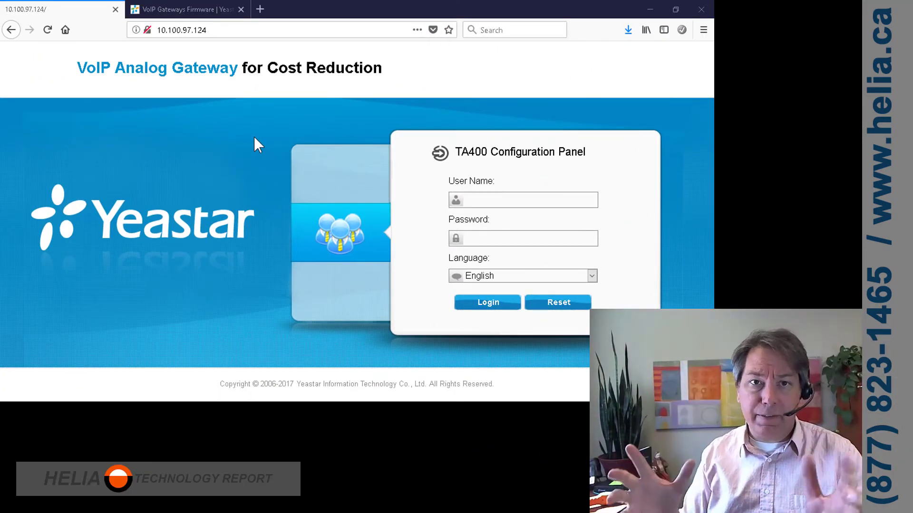
Log in at 10.100.97.124 as admin with the account password, declining Firefox's save-login offer.
left_click(211, 32)
left_click(211, 32)
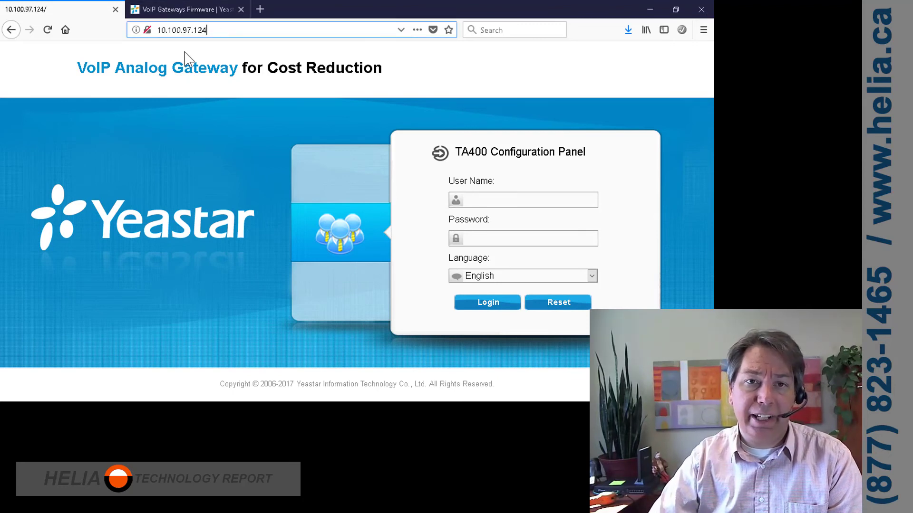
left_click(503, 196)
type("admin")
key("Tab")
type("*********")
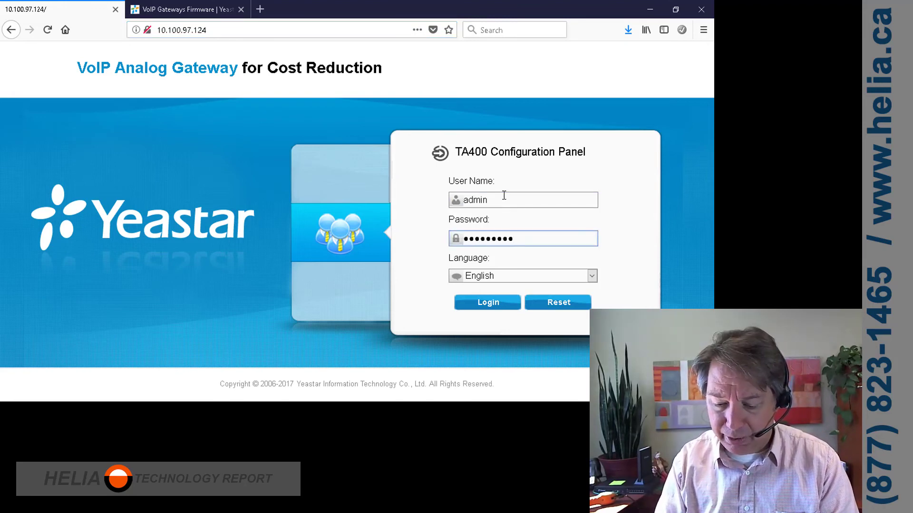
key("Return")
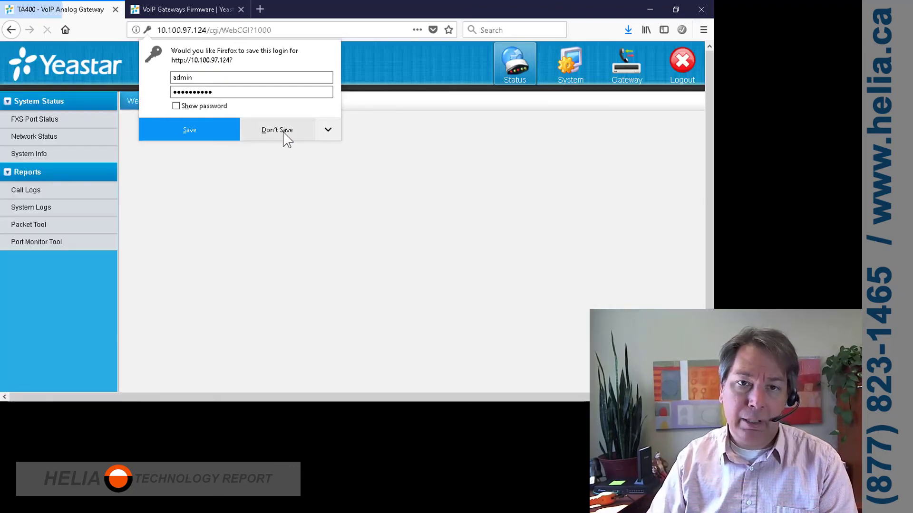
left_click(284, 134)
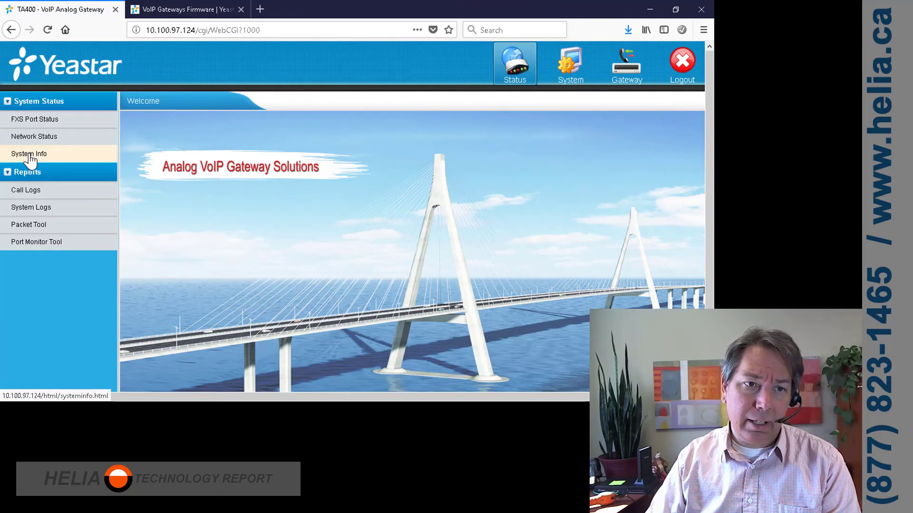
Open FXS Port Status to check all four HELIA ports are up and registered OK.
left_click(27, 125)
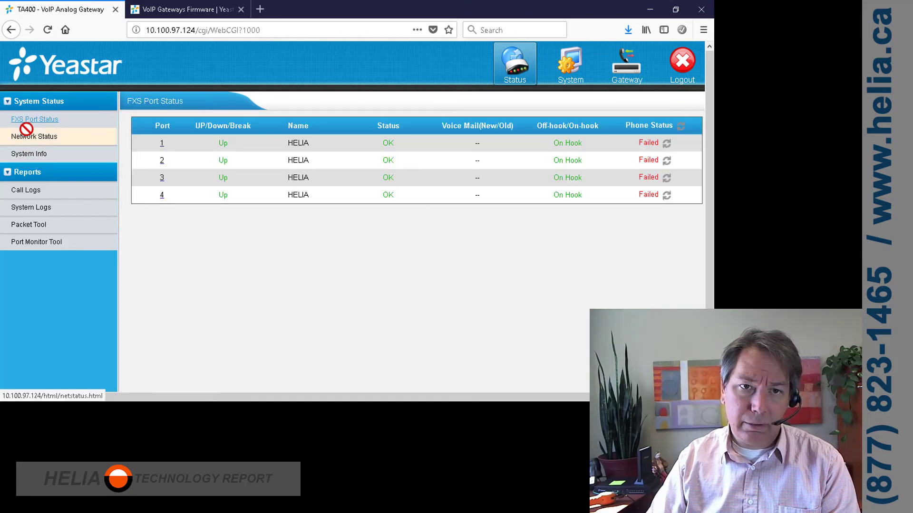